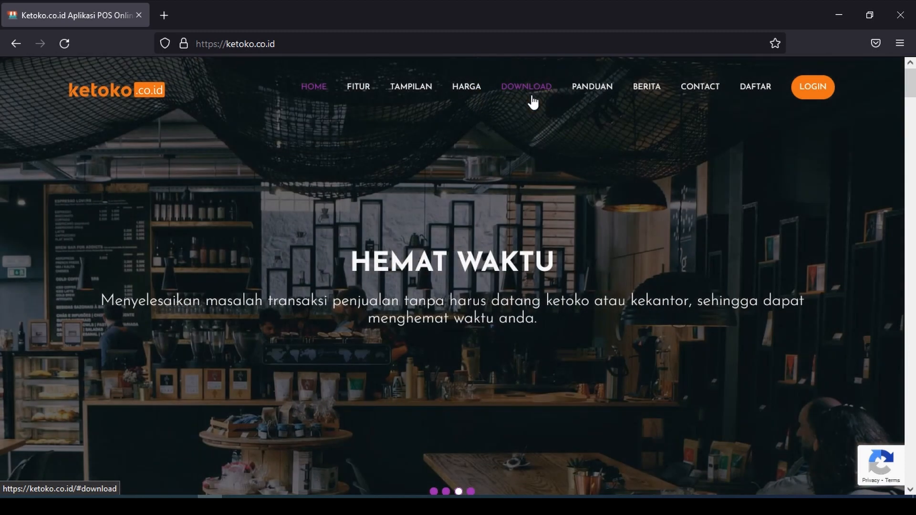
- Go to the site's Download section and open the Inspirasibiz (Win 7, 8, 10) download page
left_click(532, 98)
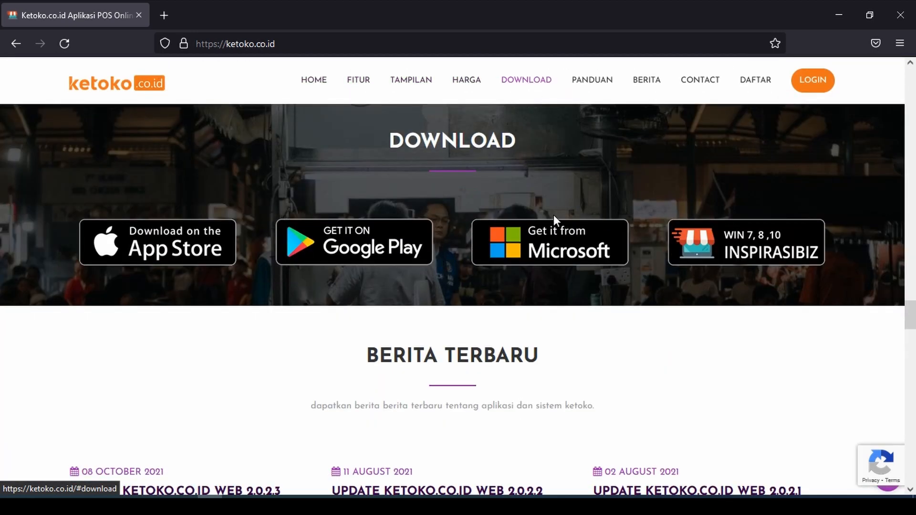
left_click(732, 253)
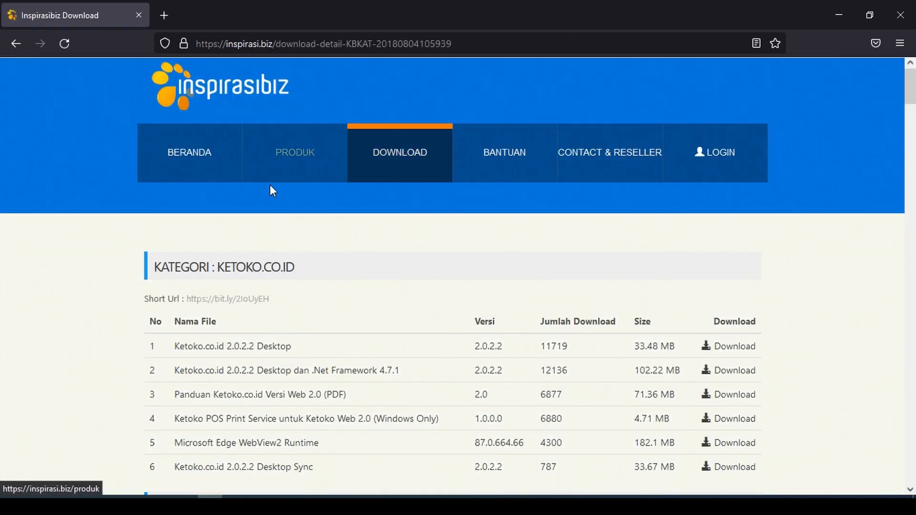
- Save the Ketoko.co.id 2.0.2.2 Desktop Sync archive and show it in its folder
scroll(268, 222, "down", 3)
scroll(269, 222, "down", 3)
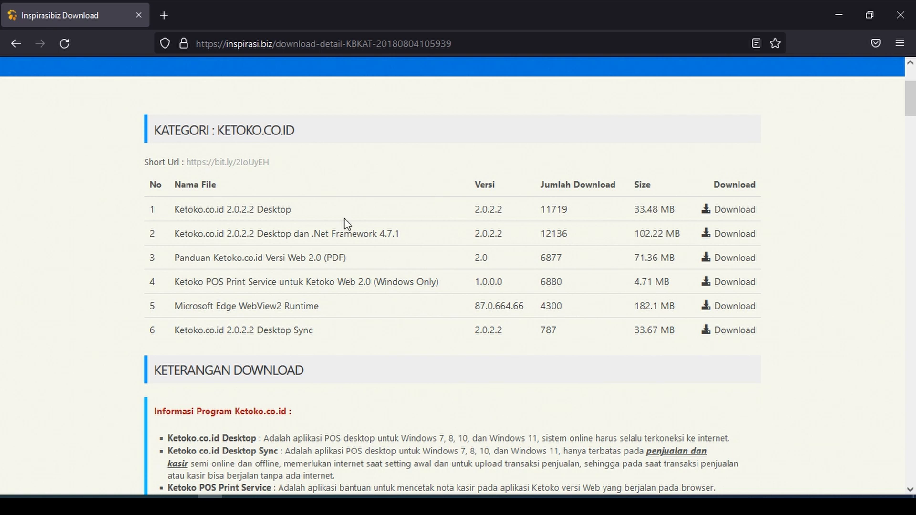
scroll(334, 188, "up", 2)
scroll(325, 195, "down", 2)
left_click(734, 333)
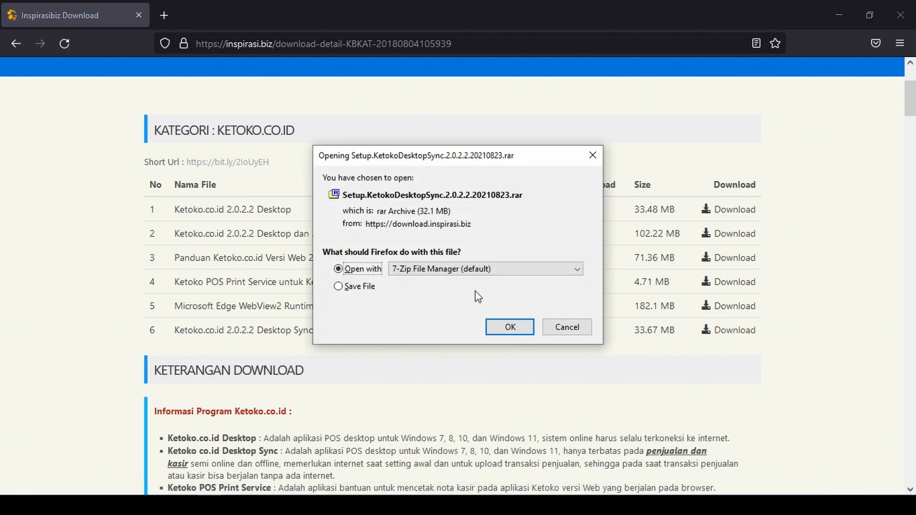
left_click(367, 287)
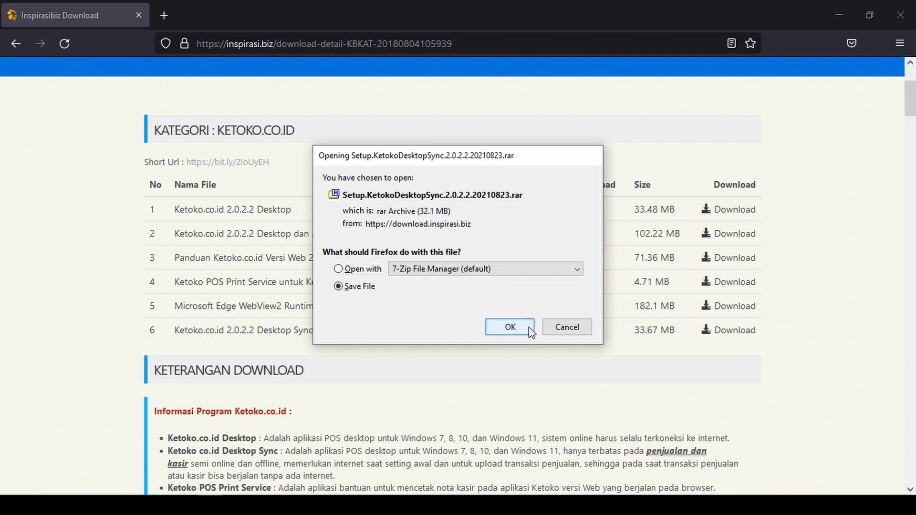
left_click(530, 329)
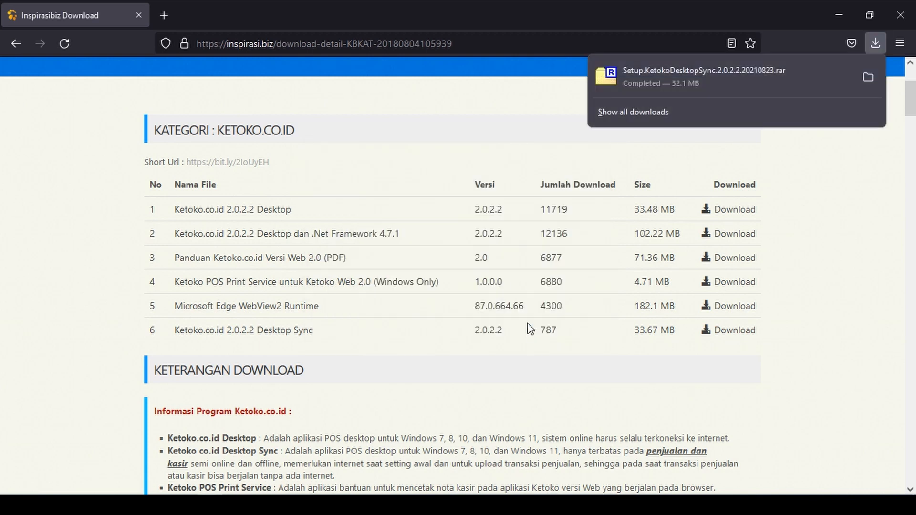
left_click(871, 80)
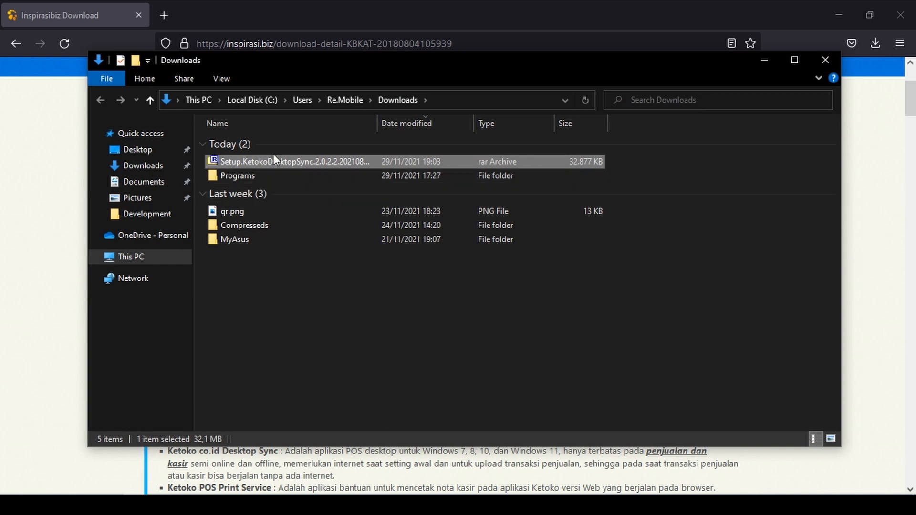
- Extract Setup.KetokoDesktopSync.2.0.2.2.20210823.rar with 7-Zip Extract Here and run the extracted Setup application
right_click(271, 159)
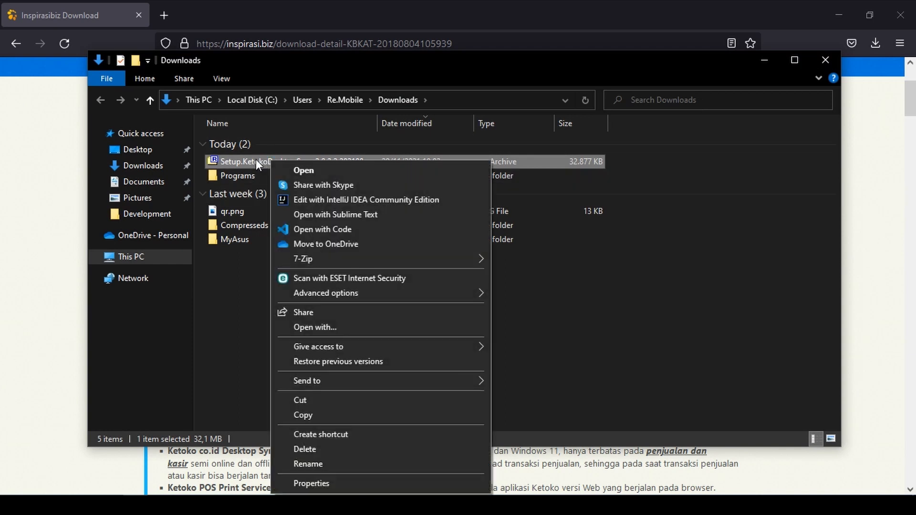
left_click(247, 165)
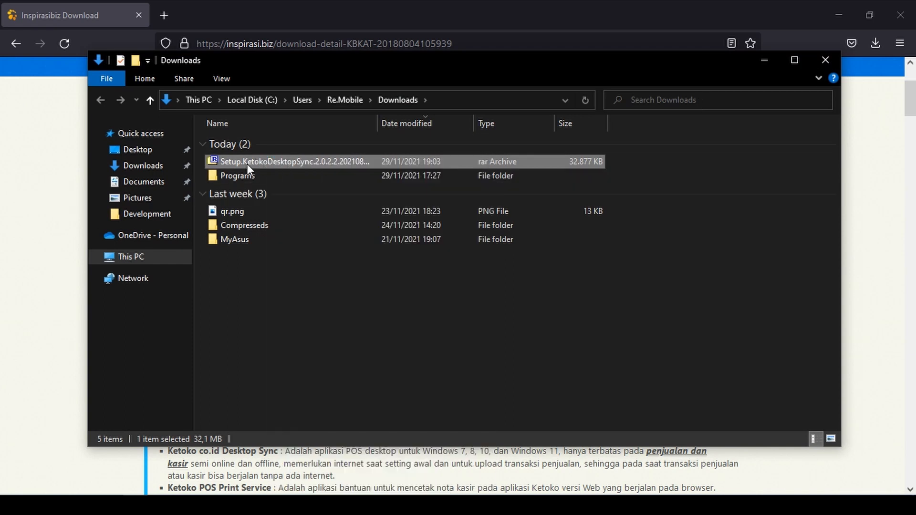
left_click(427, 160)
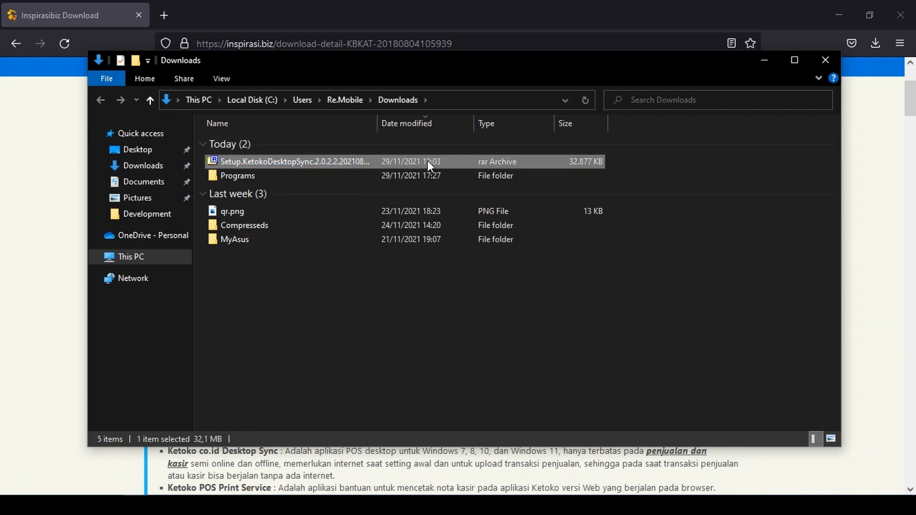
right_click(299, 162)
mouse_move(500, 258)
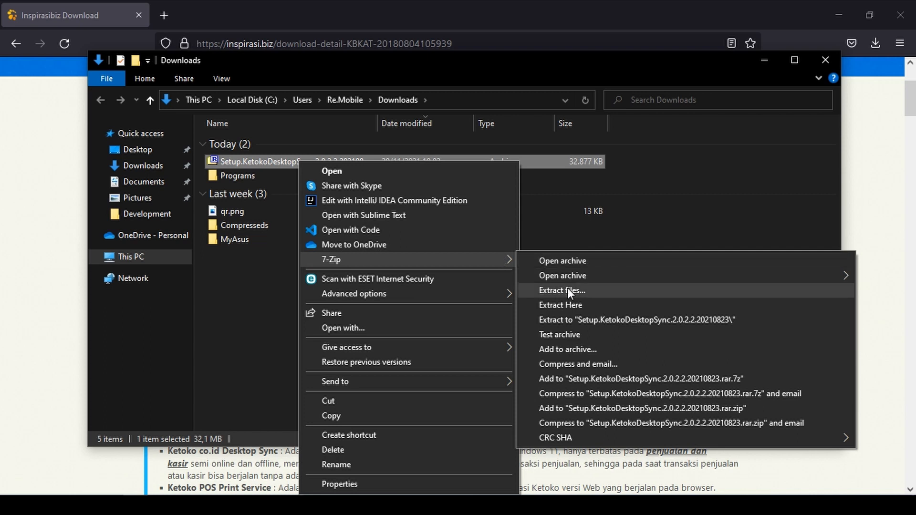
left_click(571, 305)
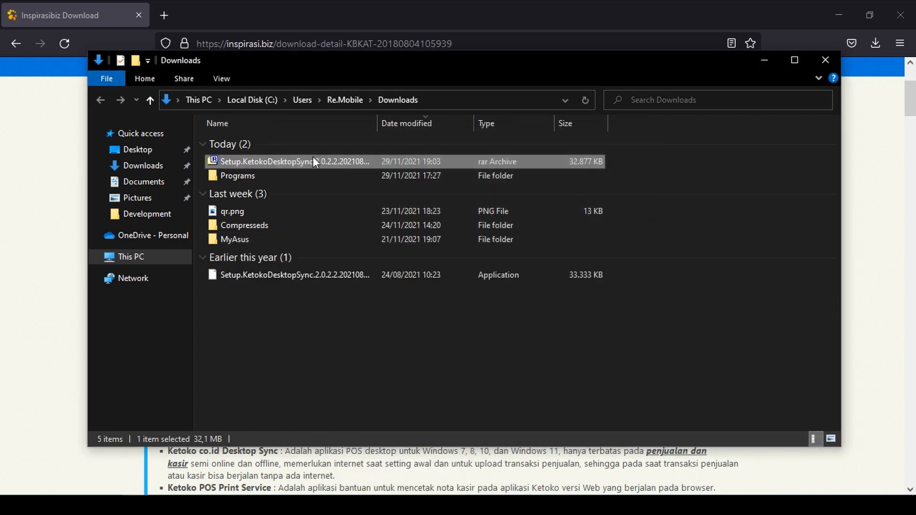
left_click(310, 279)
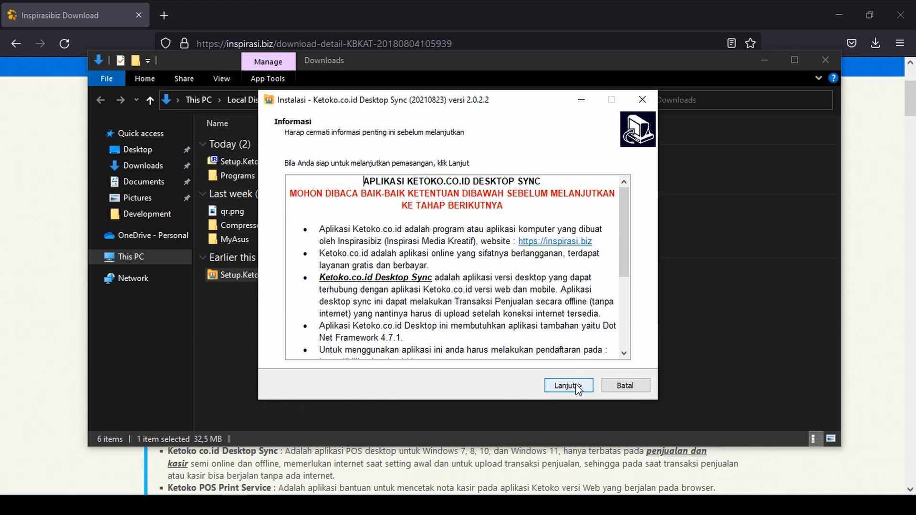
- Install Desktop Sync 2.0.2.2 in the default folder with a desktop icon, launching it on finish
left_click(569, 386)
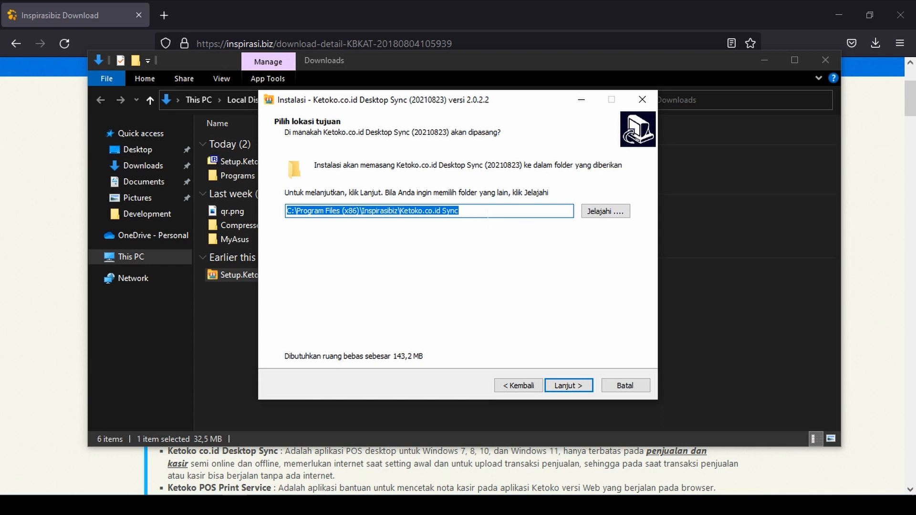
left_click(579, 387)
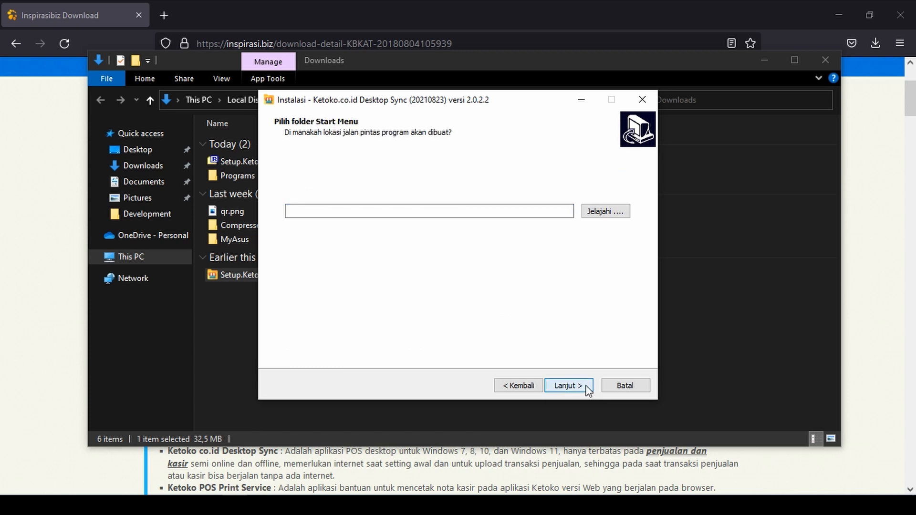
left_click(579, 387)
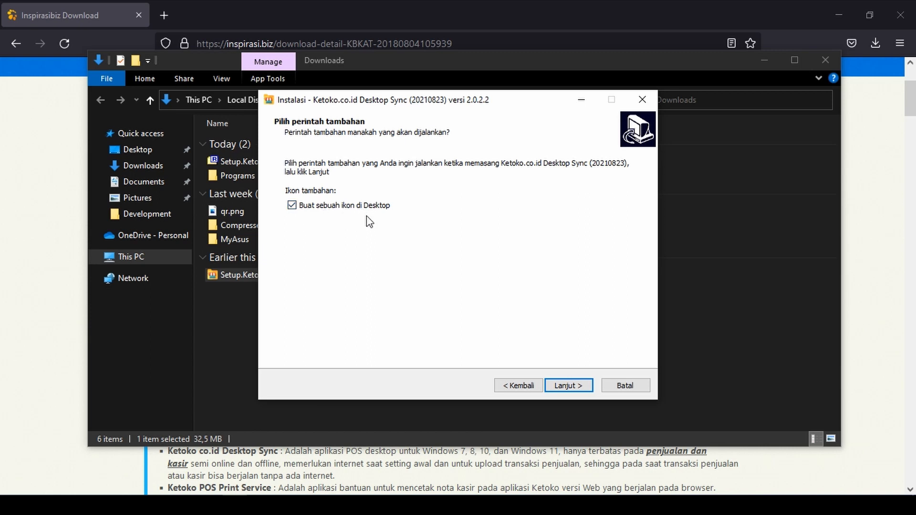
left_click(580, 388)
left_click(579, 387)
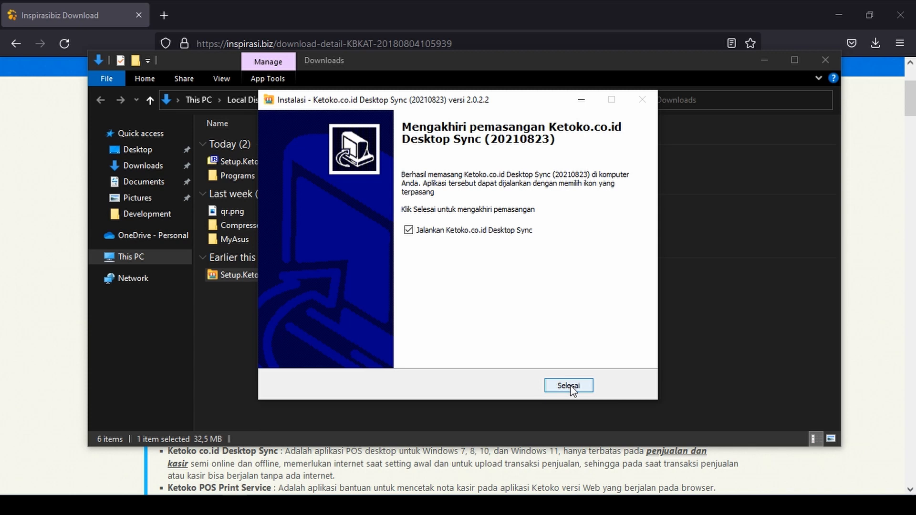
left_click(572, 387)
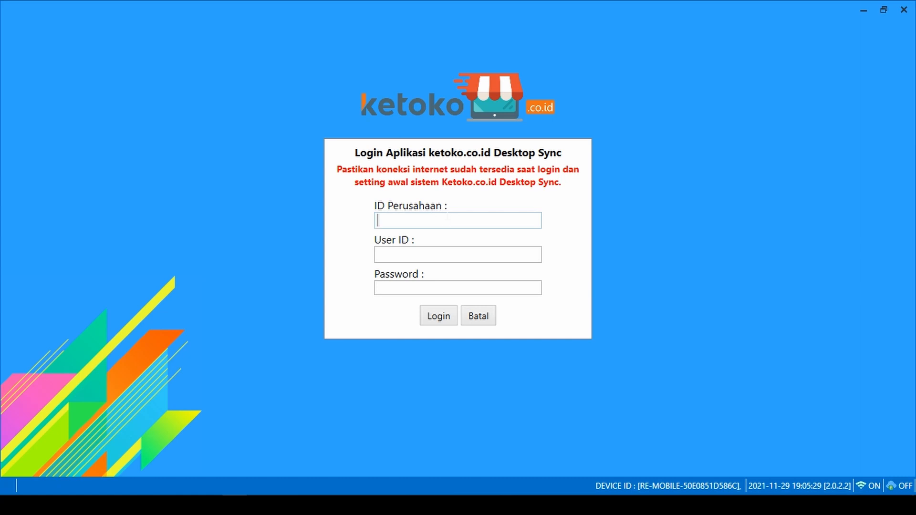
- Log in to Desktop Sync with the company ID, user ID and account password
key("Tab")
key("Tab")
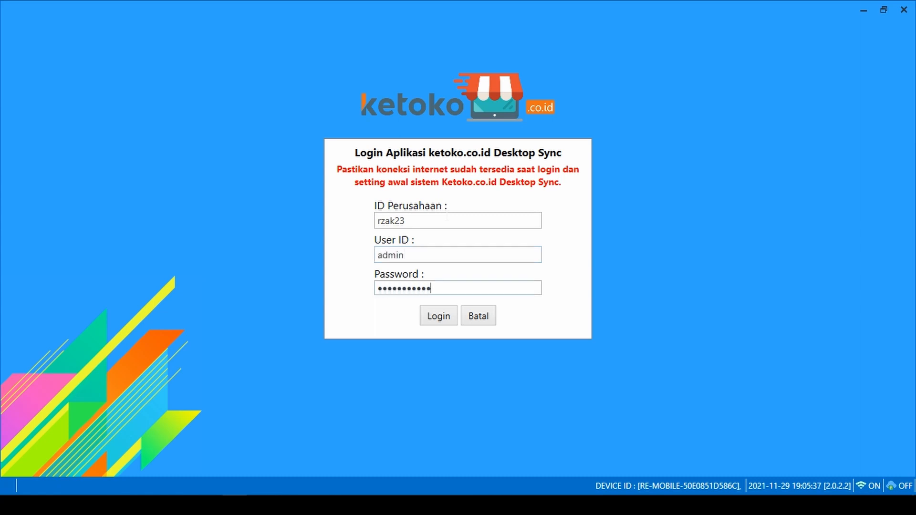
left_click(437, 316)
- In Starting DB, tick Item and Pelanggan for download, leaving Supplier and Sales unticked
left_click(437, 316)
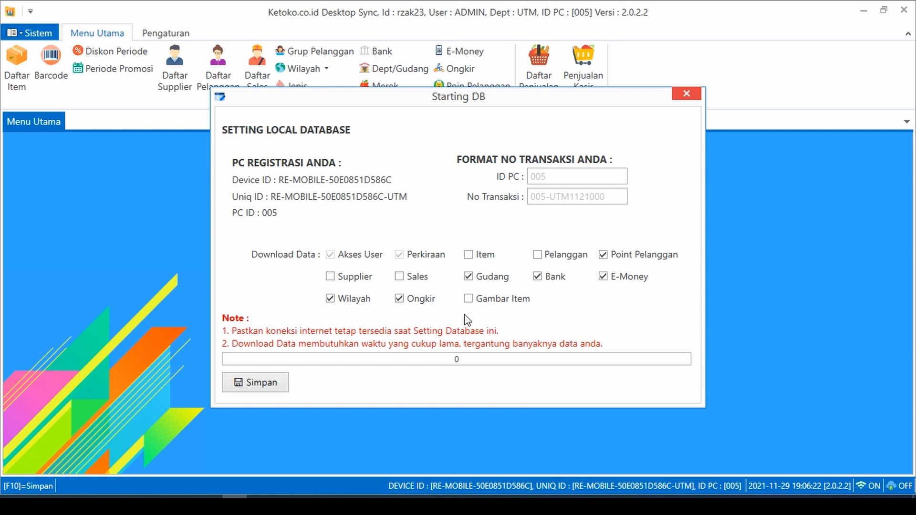
left_click(468, 255)
left_click(332, 278)
left_click(400, 278)
left_click(331, 277)
left_click(402, 278)
- Save the Starting DB setup to download the chosen Item and Pelanggan data
left_click(266, 383)
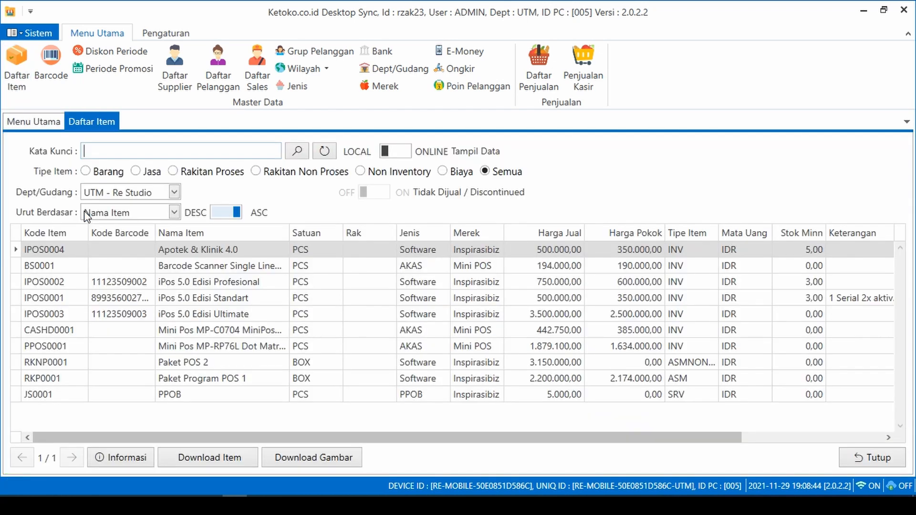
left_click(159, 296)
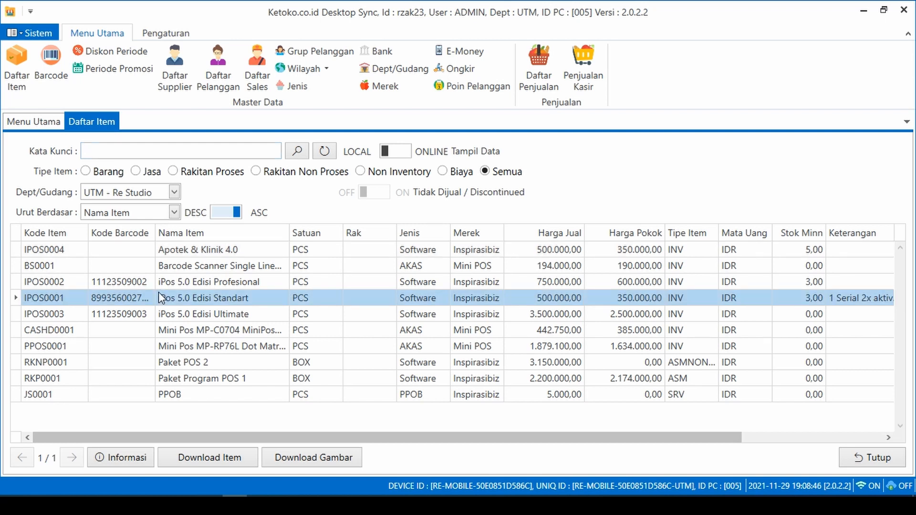
left_click(183, 282)
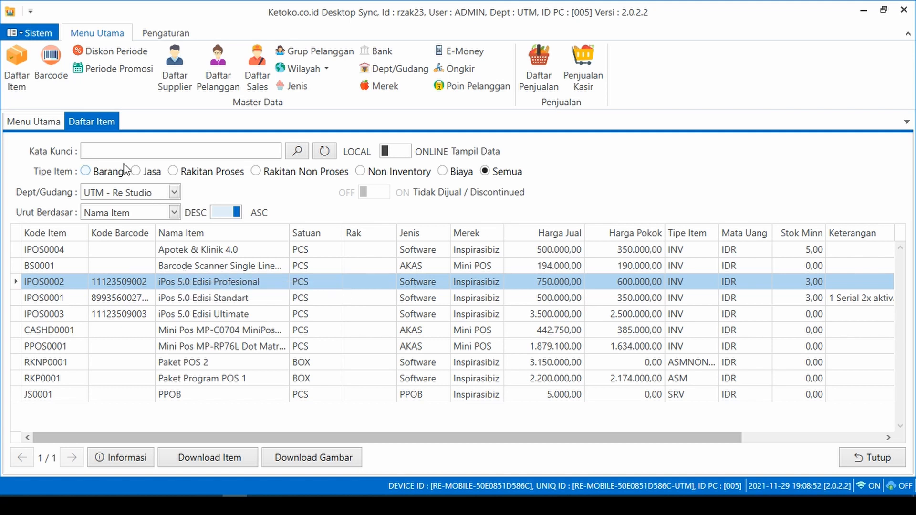
left_click(225, 327)
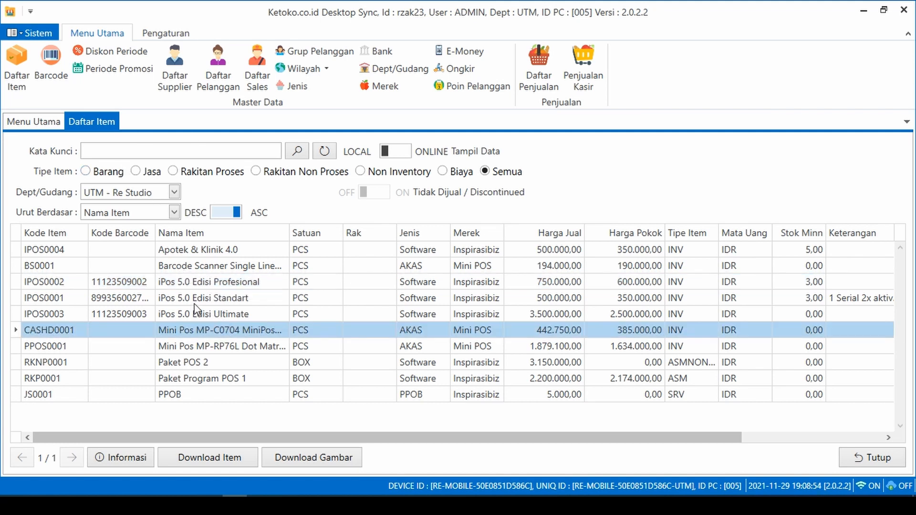
left_click(195, 305)
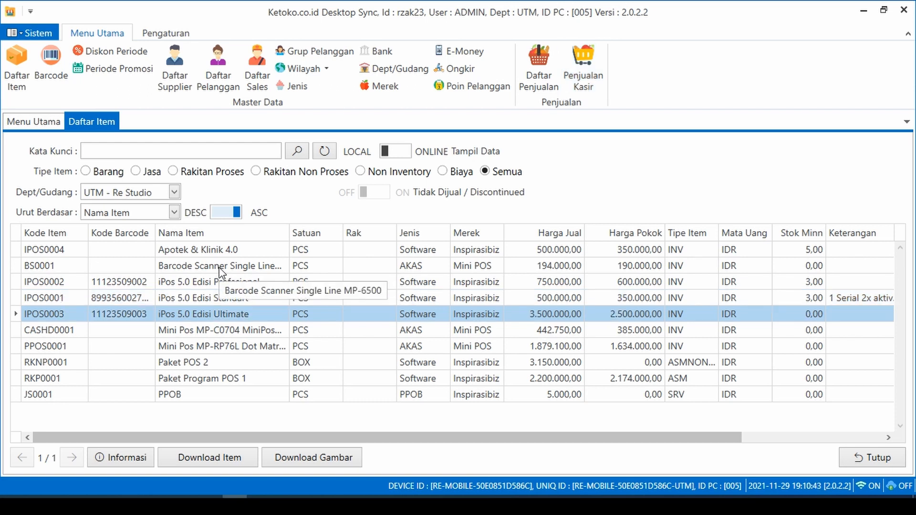
left_click(220, 268)
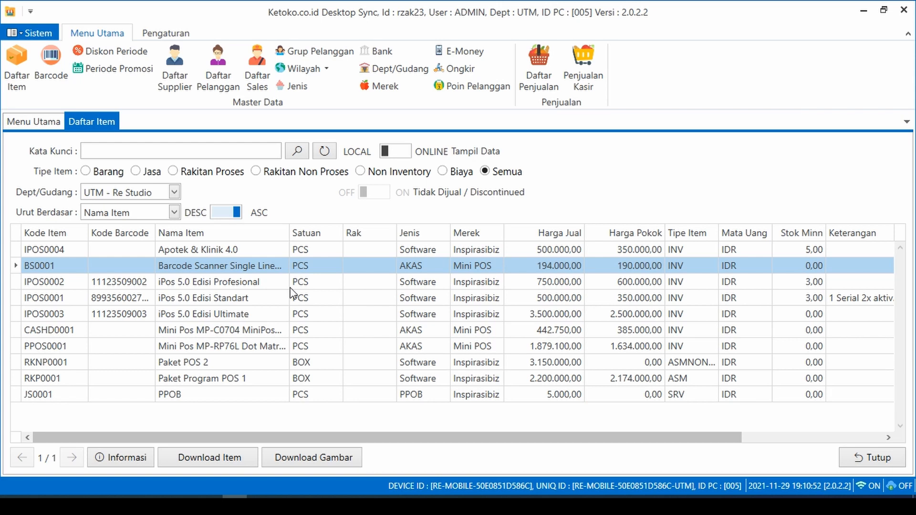
left_click(257, 288)
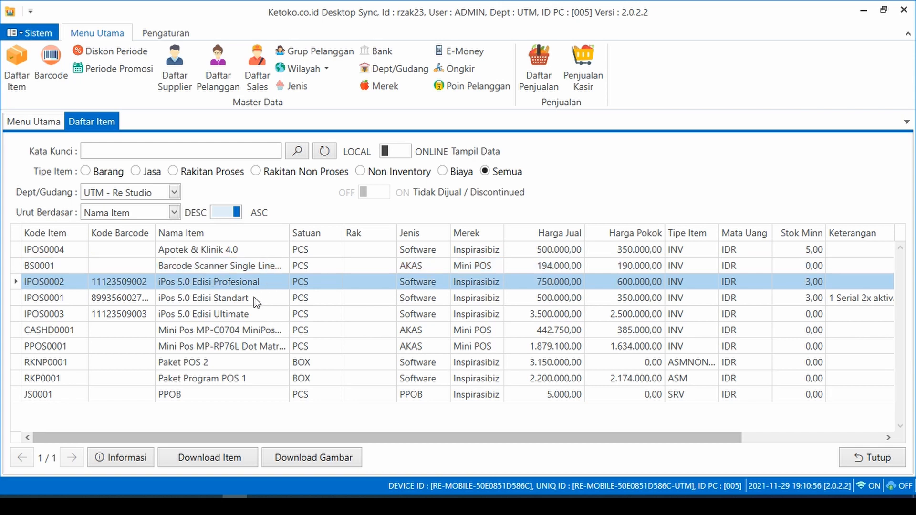
left_click(257, 300)
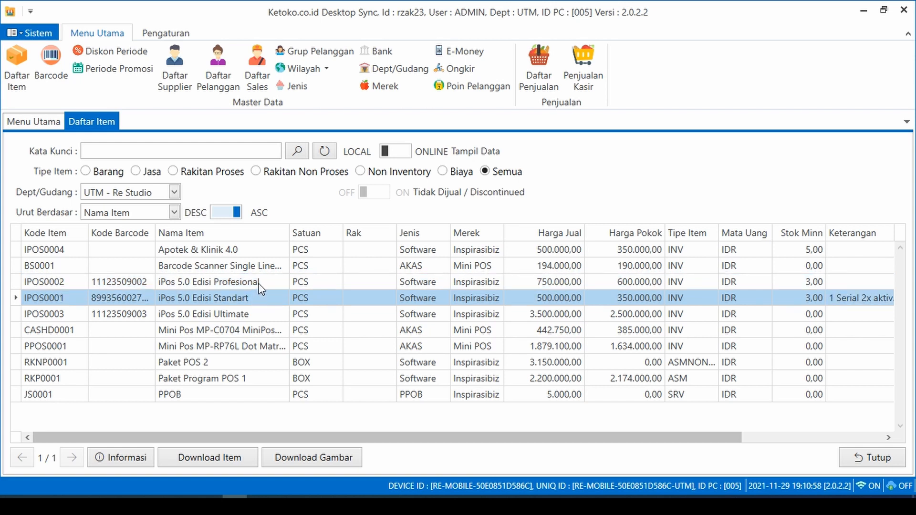
left_click(259, 283)
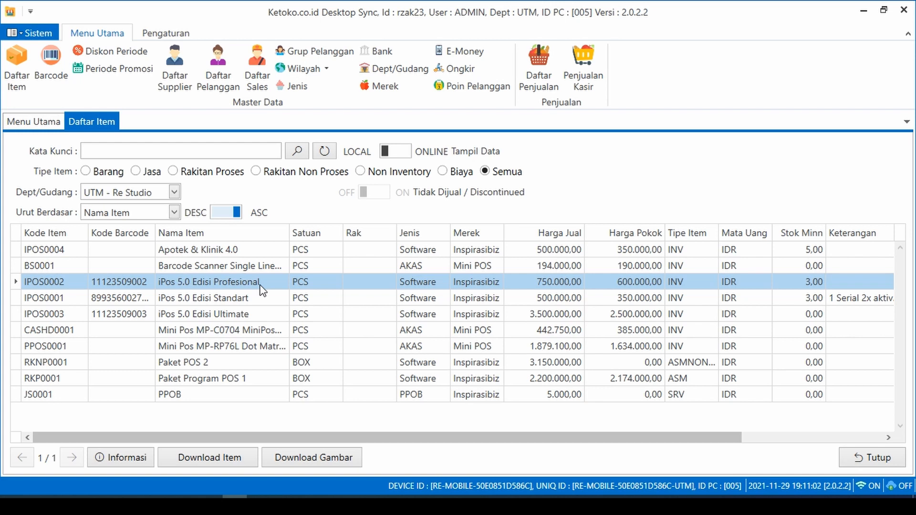
left_click(266, 270)
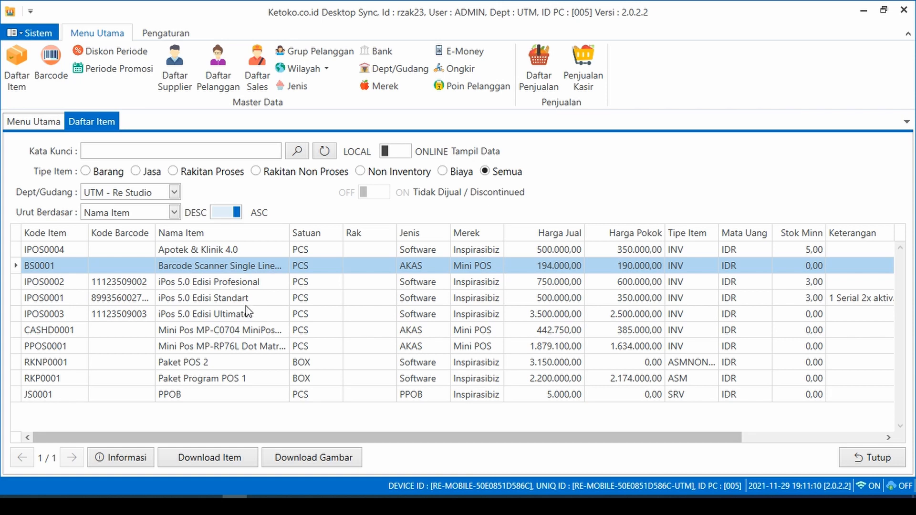
left_click(246, 303)
left_click(258, 286)
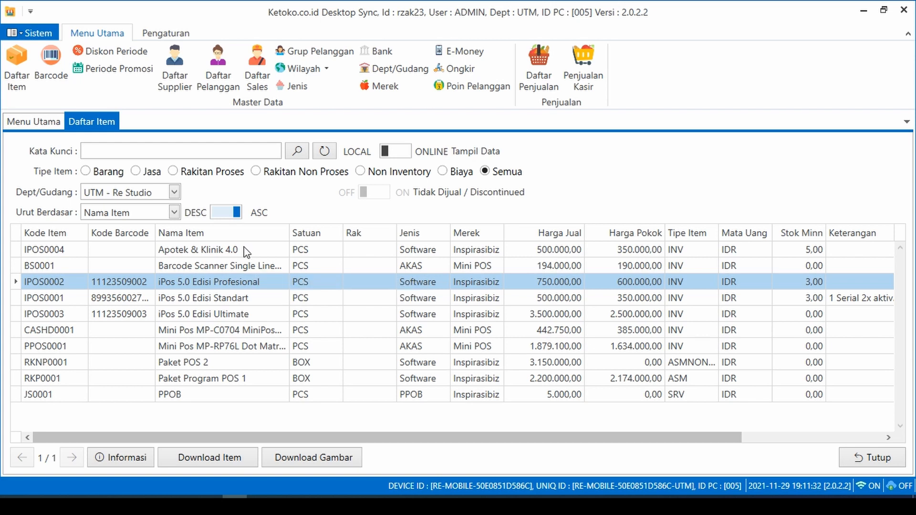
left_click(245, 252)
left_click(248, 266)
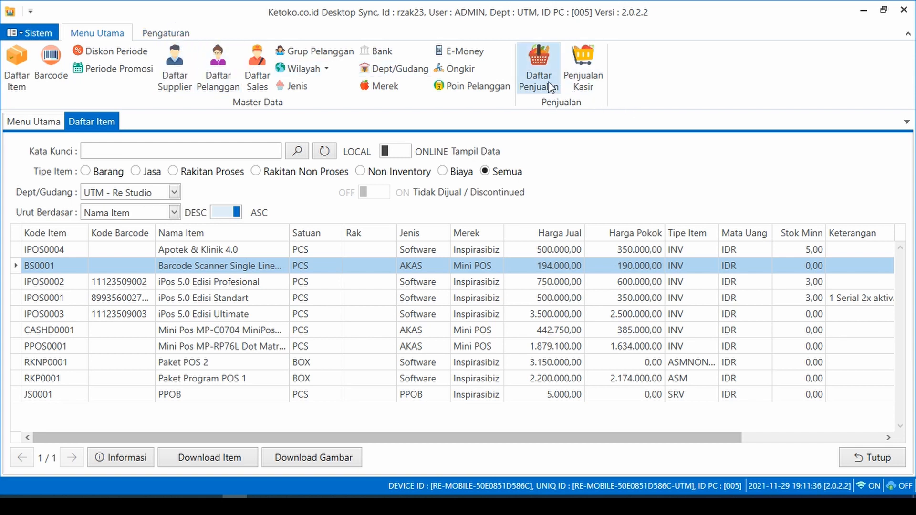
- Open the Penjualan Kasir list, showing Daftar Kasir empty for November 2021
left_click(580, 75)
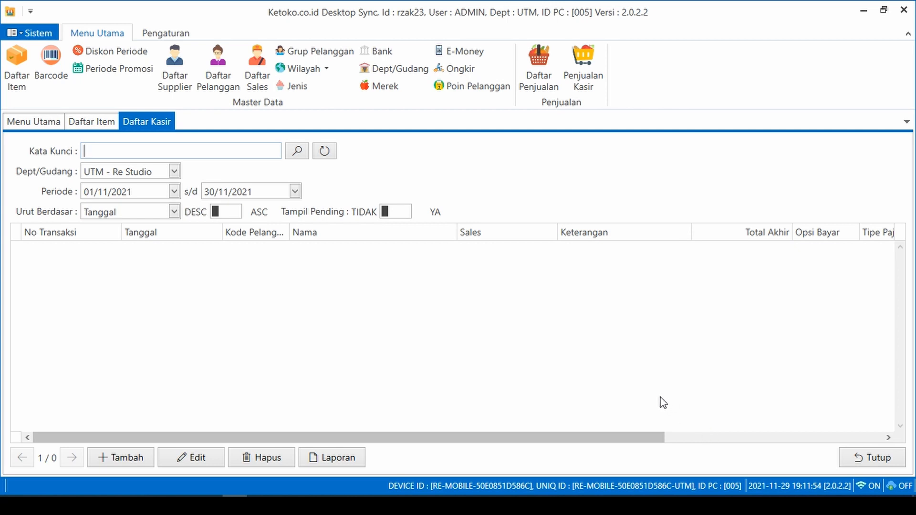
left_click_drag(591, 441, 452, 452)
left_click_drag(603, 444, 465, 445)
- Disconnect Wi-Fi to take the computer offline, then return to Desktop Sync
left_click(855, 506)
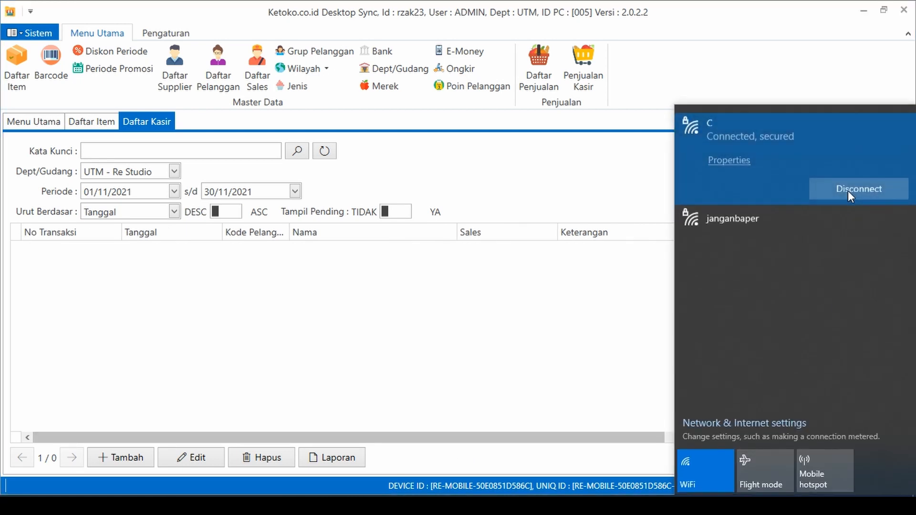
left_click(854, 190)
left_click(403, 350)
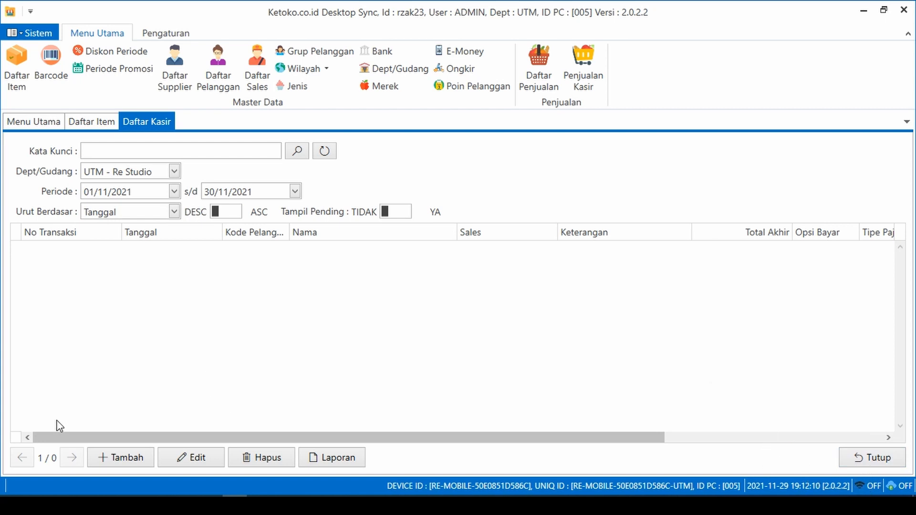
- Record a cash sale of BS0001 paid with 194.000 and save it
left_click(114, 461)
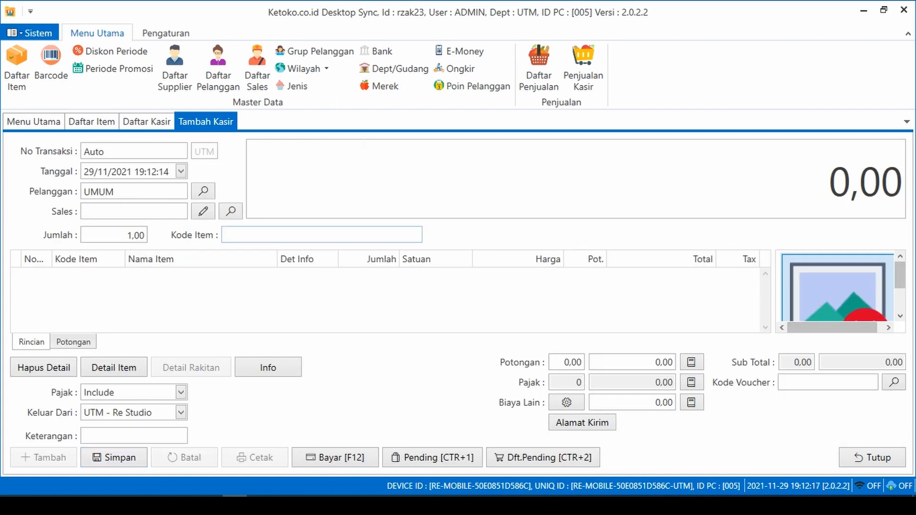
type("a")
key("Return")
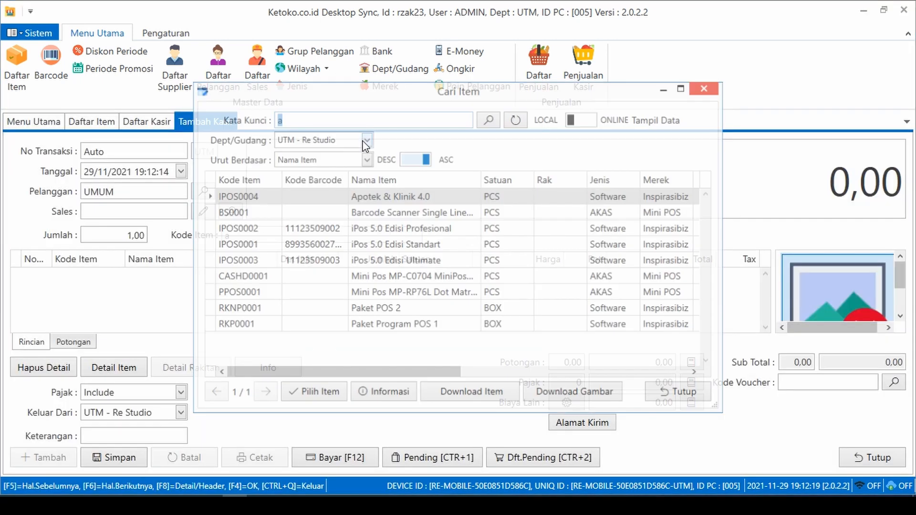
double_click(377, 215)
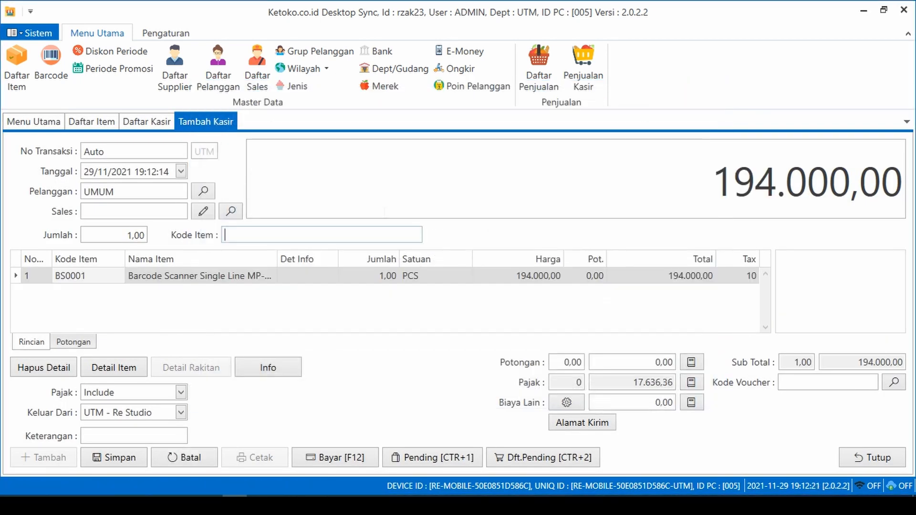
left_click(359, 448)
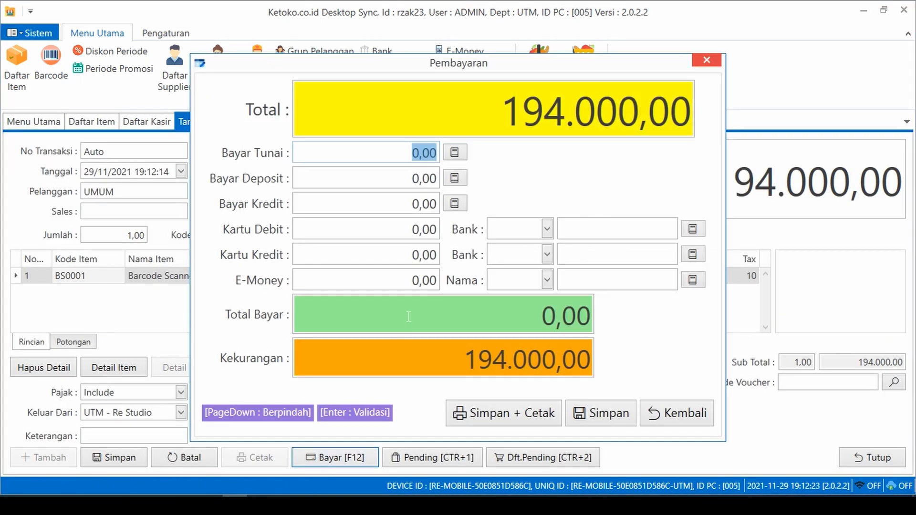
type("194.000")
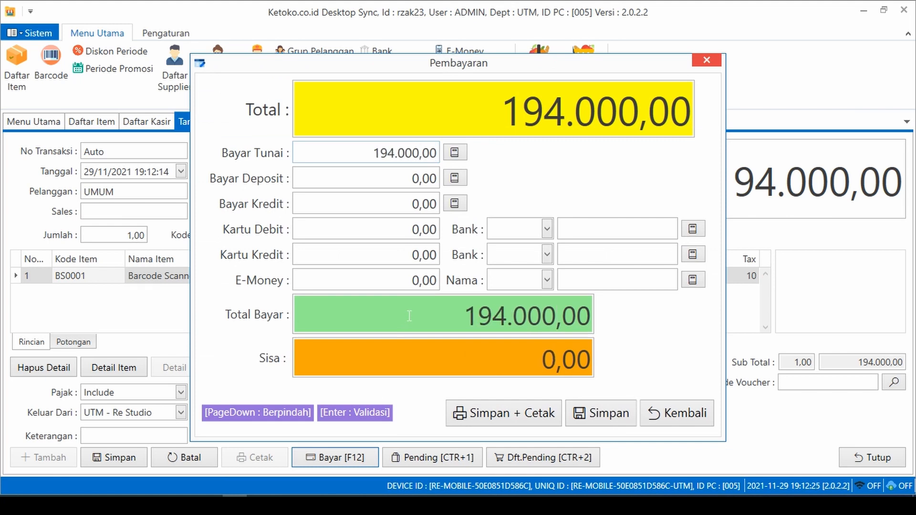
left_click(619, 414)
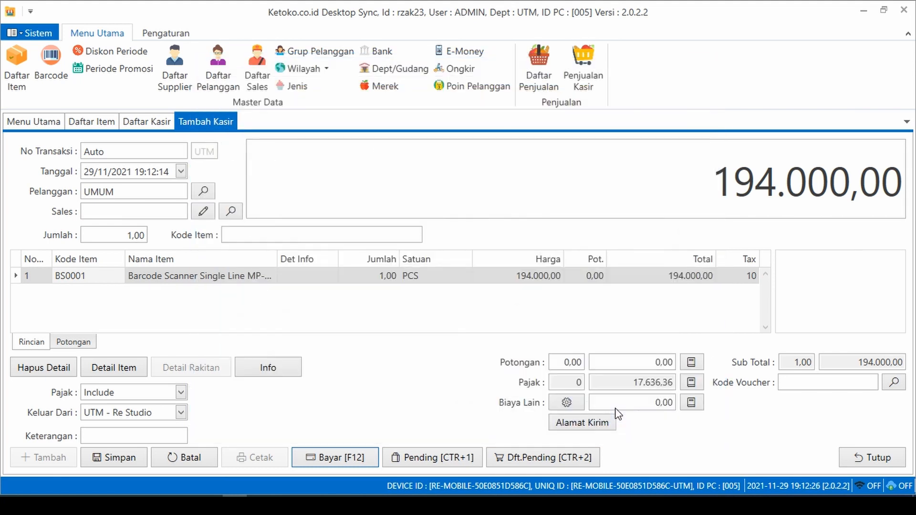
left_click(557, 278)
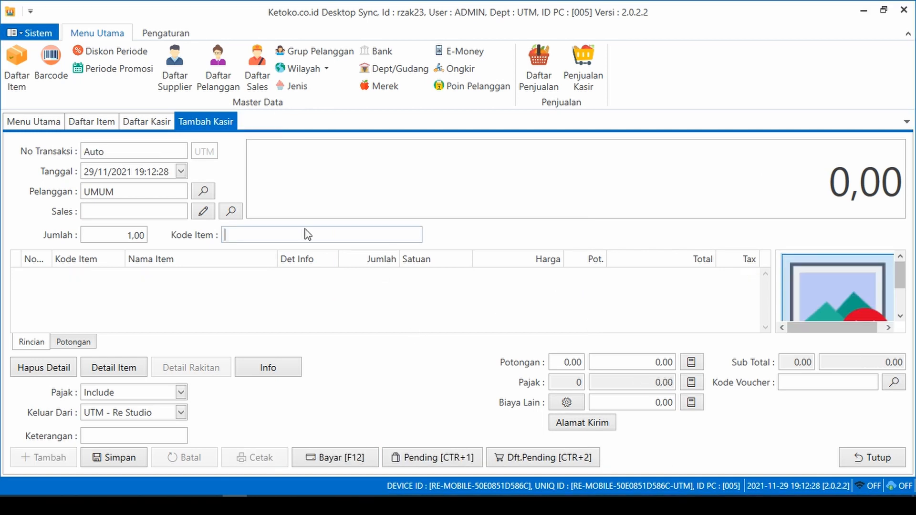
- Record a cash sale of PPOS0001 Mini Pos paid with 2.000.000 and save it
type("pos")
key("Return")
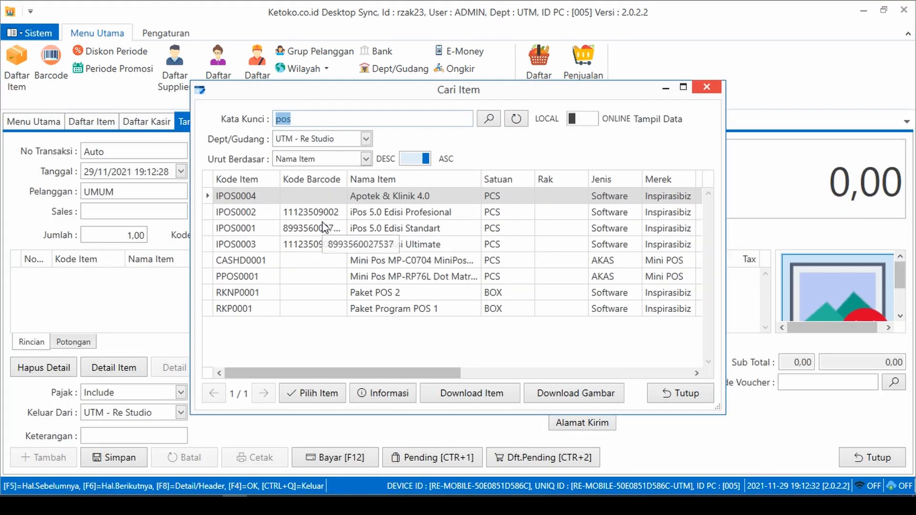
key("BackSpace")
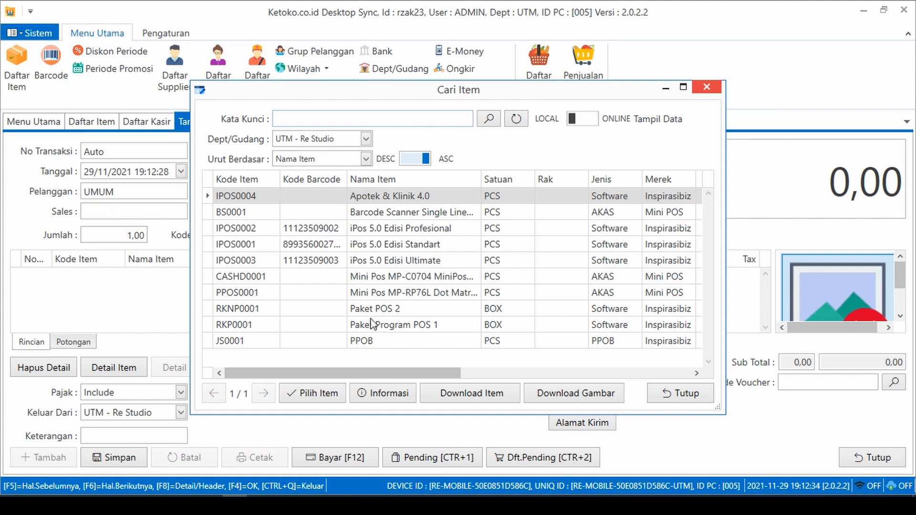
double_click(371, 292)
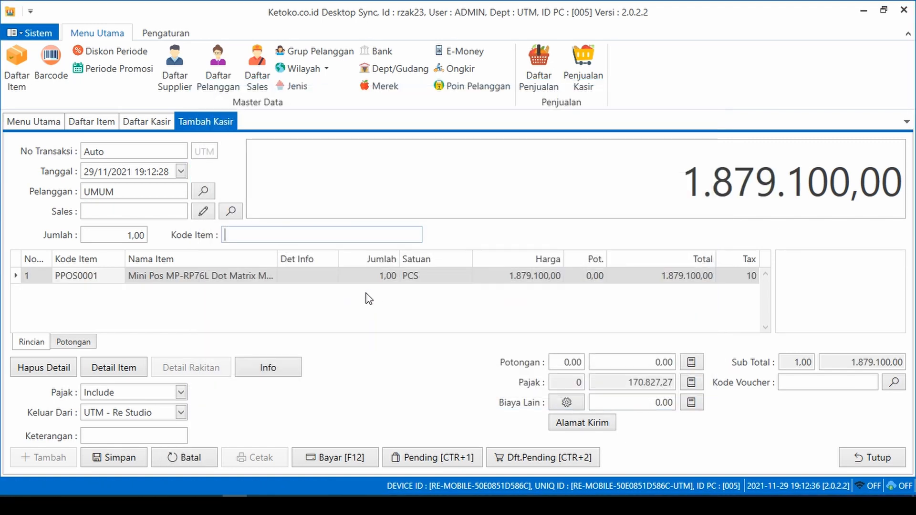
left_click(355, 466)
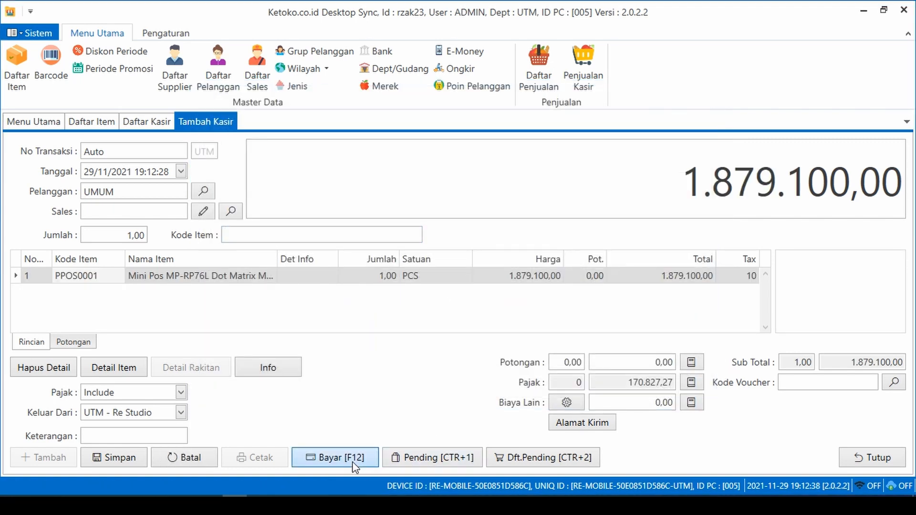
type("2000000")
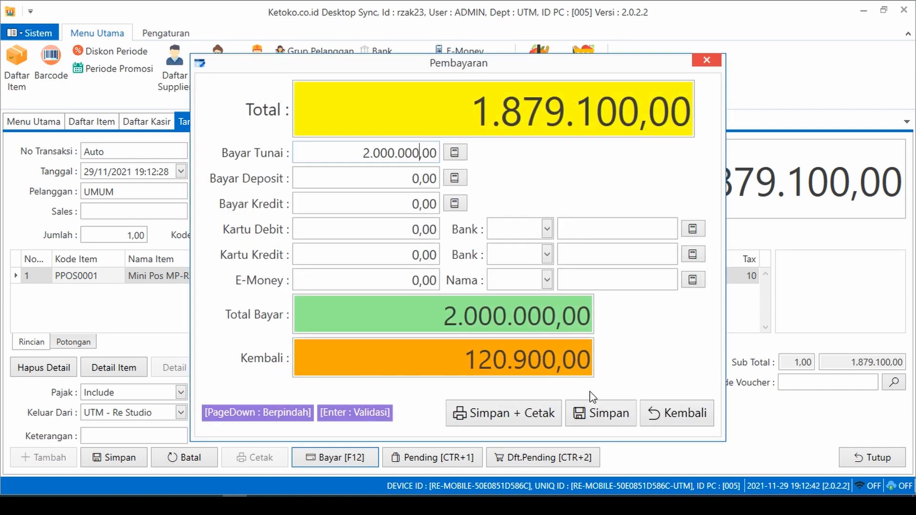
left_click(596, 412)
left_click(538, 282)
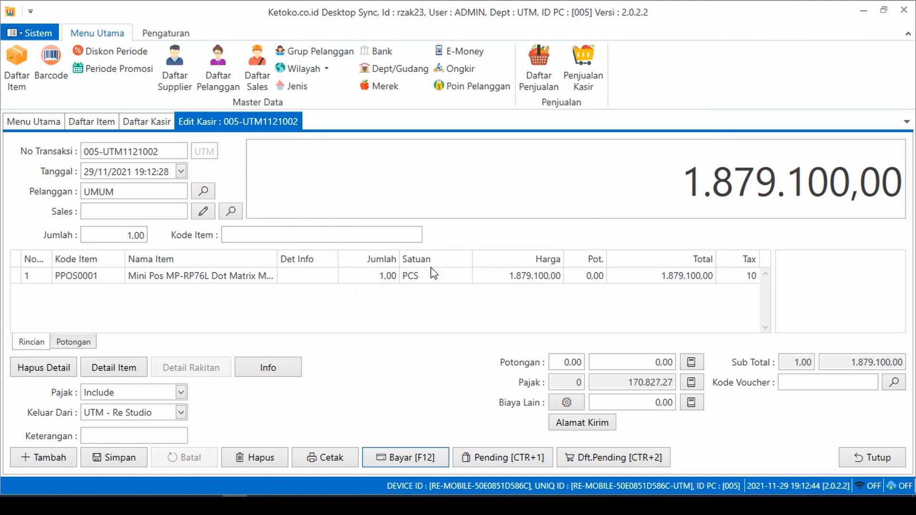
- Review the 194.000 and 1.879.100 sales in the Daftar Kasir list
left_click(147, 122)
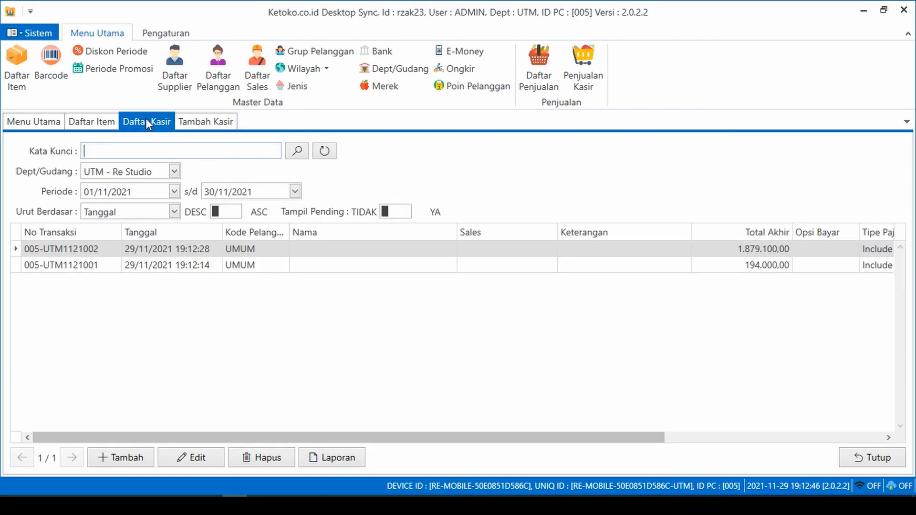
left_click(195, 266)
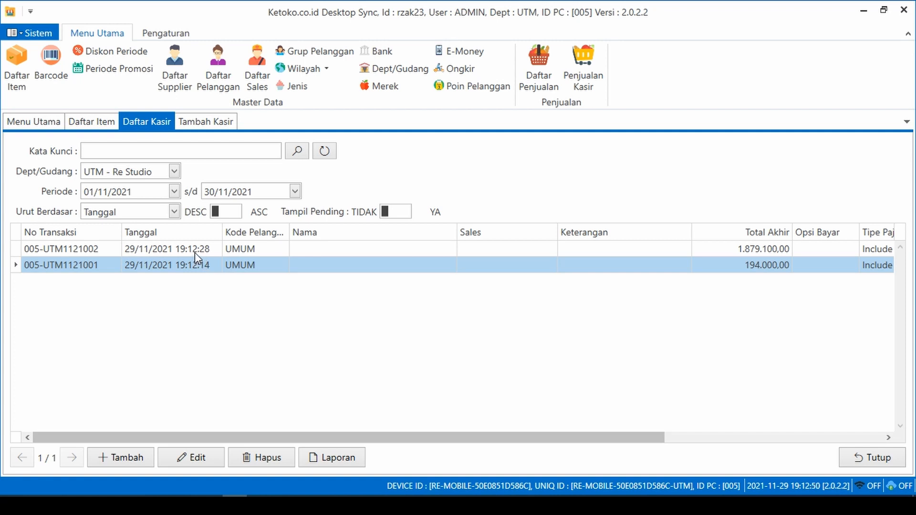
left_click(195, 253)
left_click(202, 262)
left_click(204, 249)
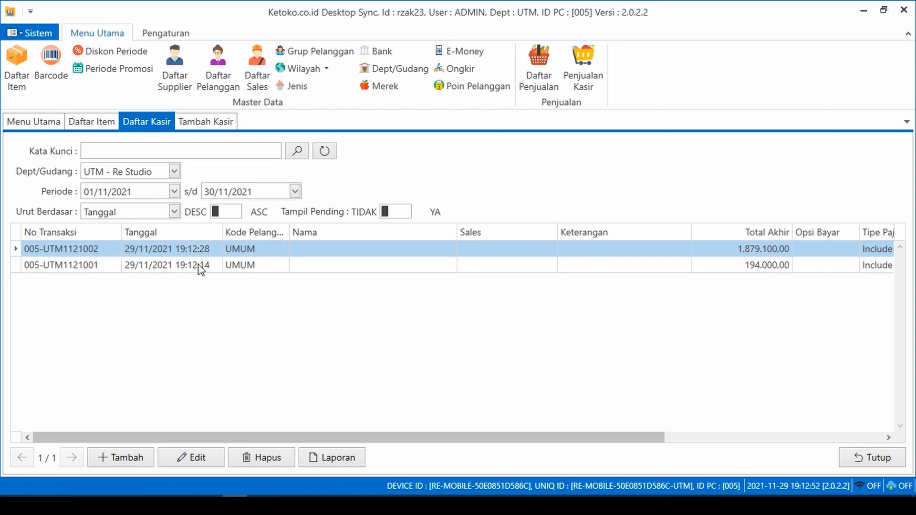
left_click(199, 266)
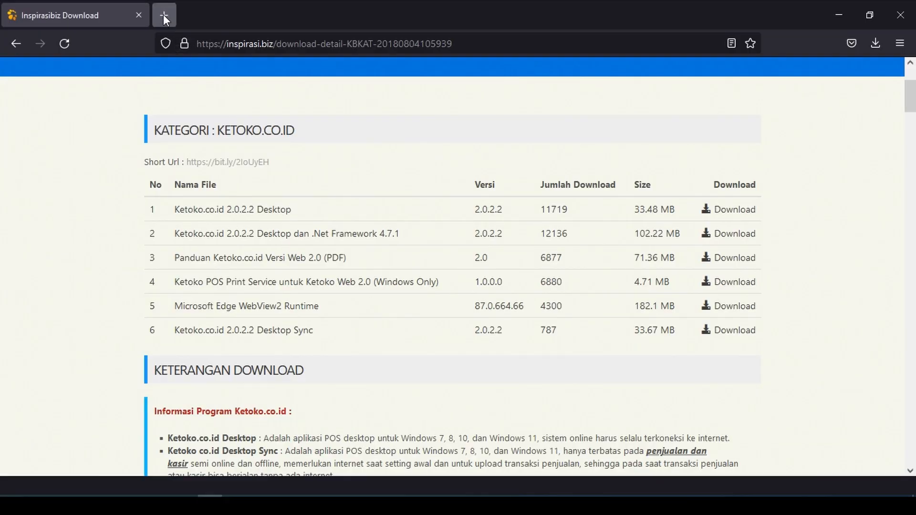
- Open pos.ketoko.co.id in a new tab and log in with the company ID, user ID and password
left_click(164, 15)
type("pos.ketoko.co.id/")
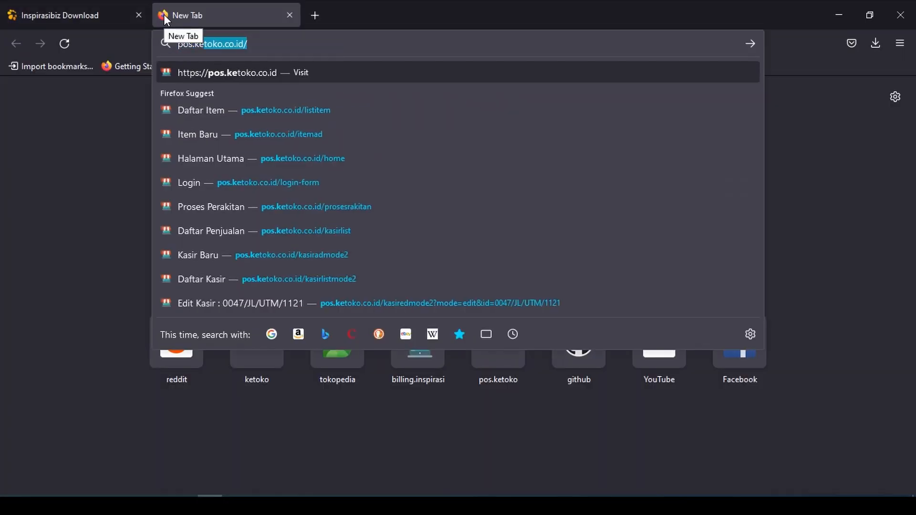
key("Return")
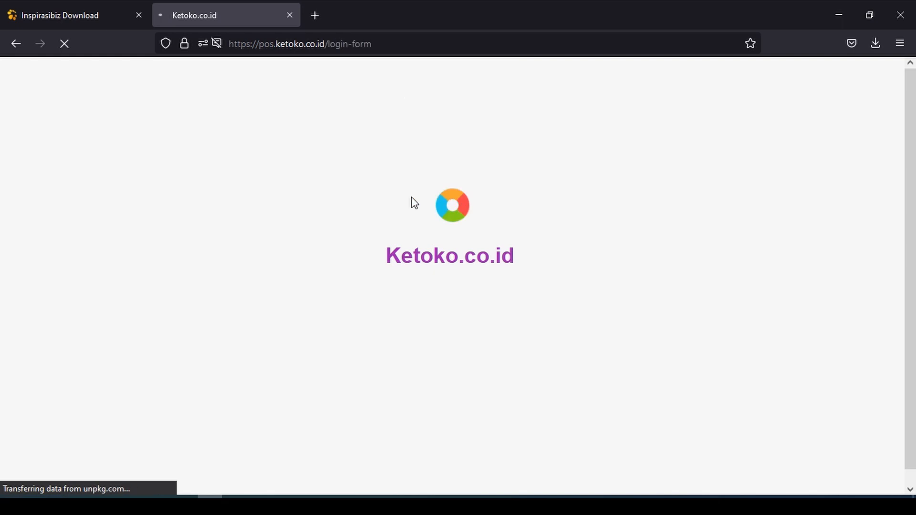
type("rzak23")
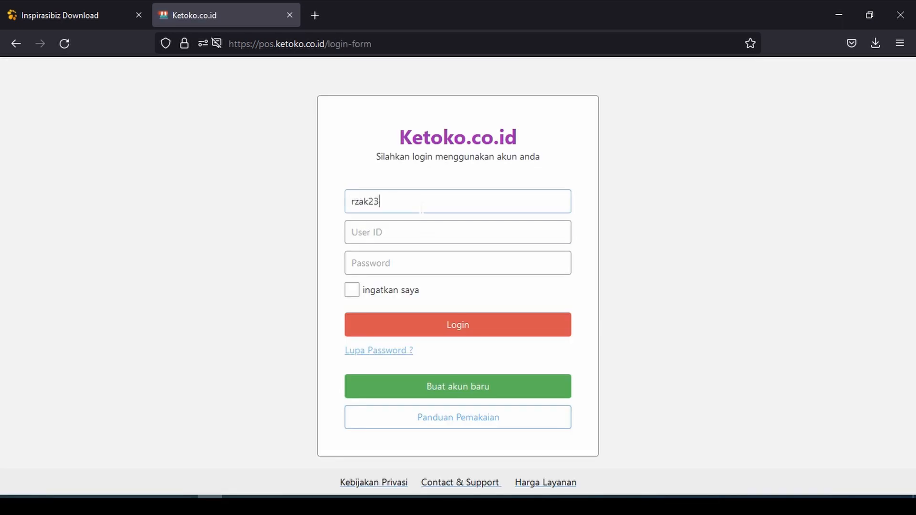
key("Tab")
type("admin")
key("Tab")
type("•••••••")
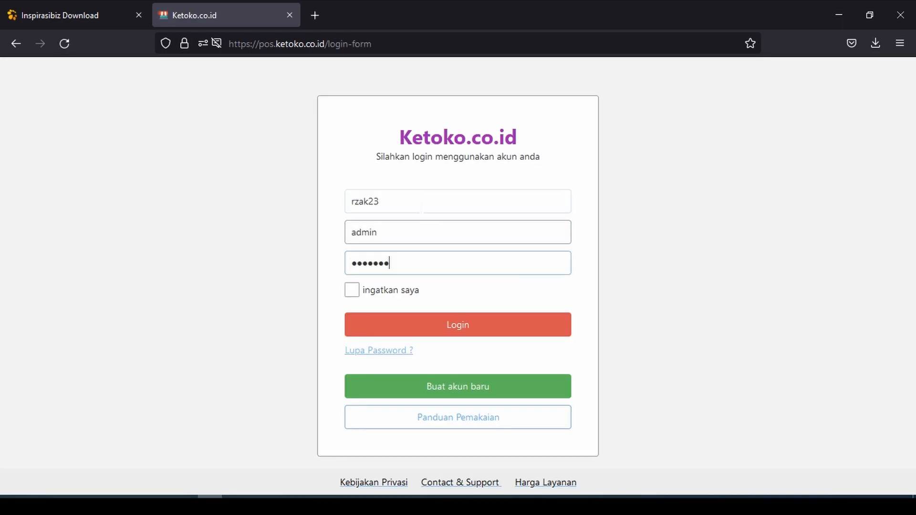
type("•••••")
key("Return")
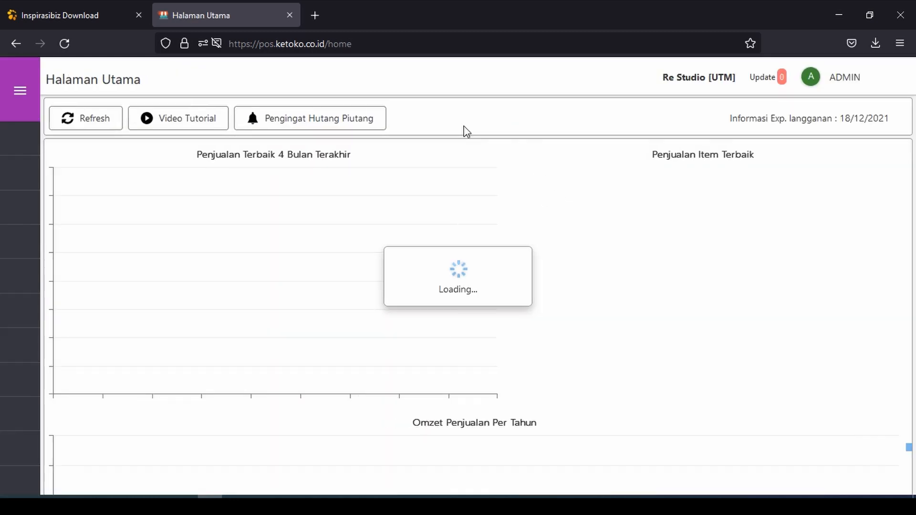
- Open the November 2021 Daftar Penjualan list and select the newest sale 0047/JL/UTM/1121
left_click(123, 244)
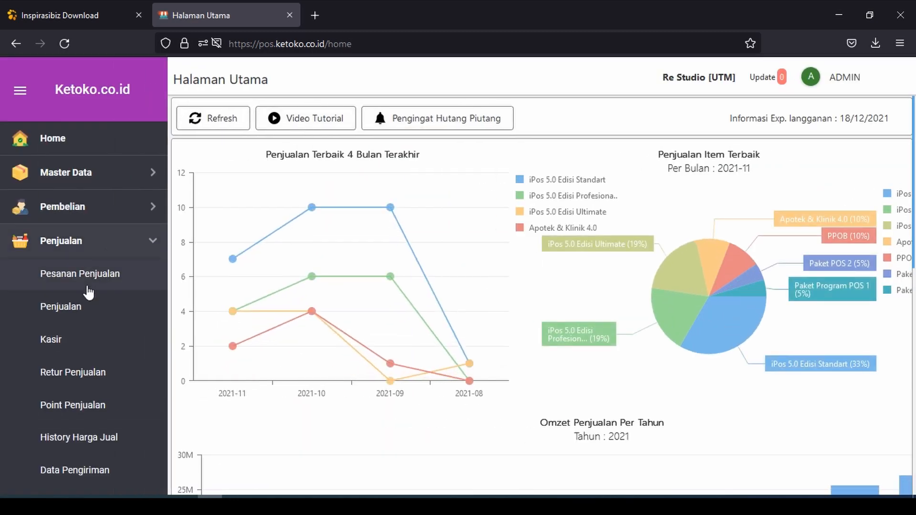
left_click(85, 309)
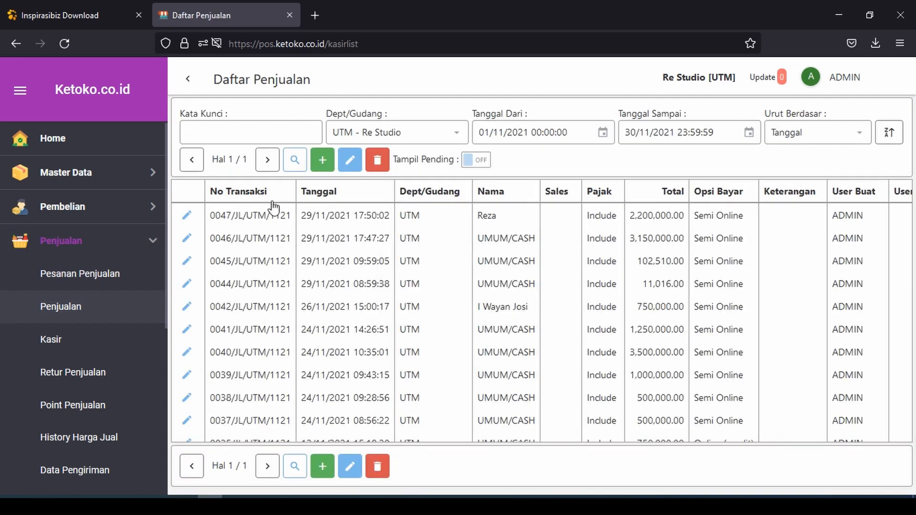
left_click(270, 220)
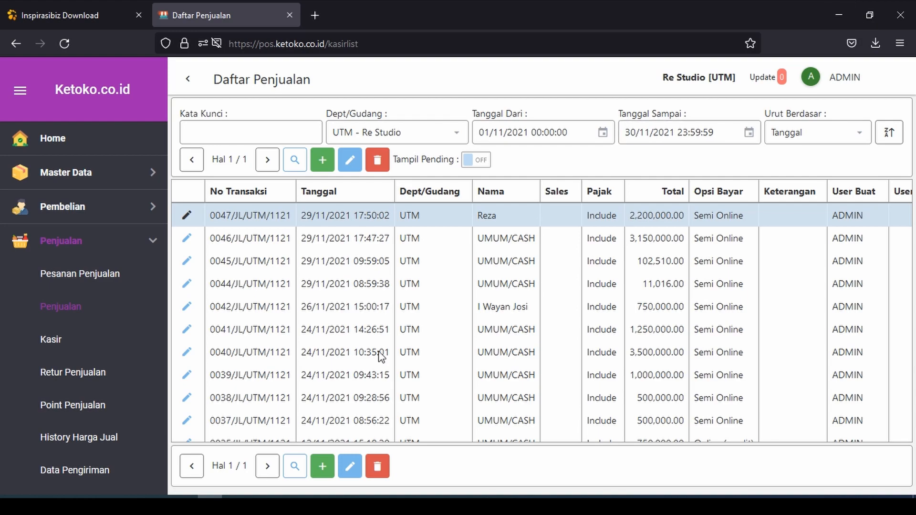
- Compare offline sale 005-UTM1121002 in Desktop Sync against online sales 0047 and 0046/JL/UTM/1121
key("alt+Tab")
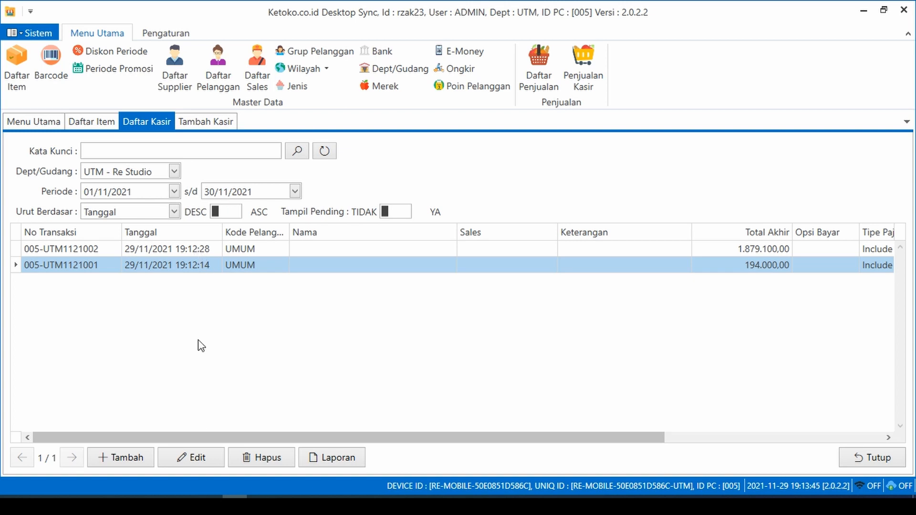
key("alt+Tab")
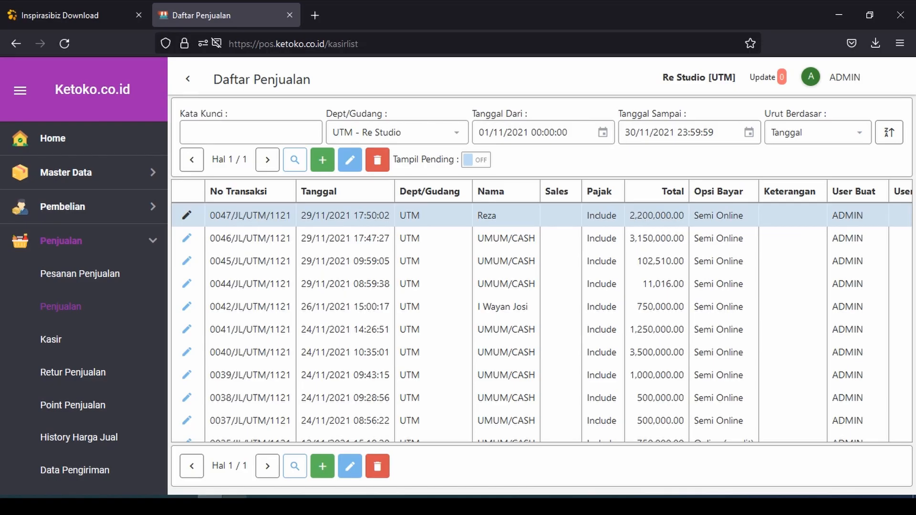
key("alt+Tab")
left_click(295, 252)
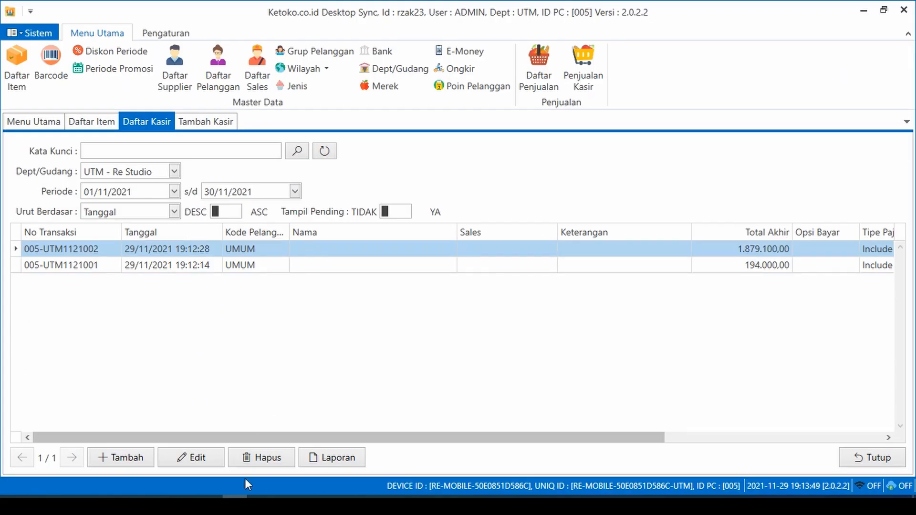
key("alt+Tab")
left_click(341, 241)
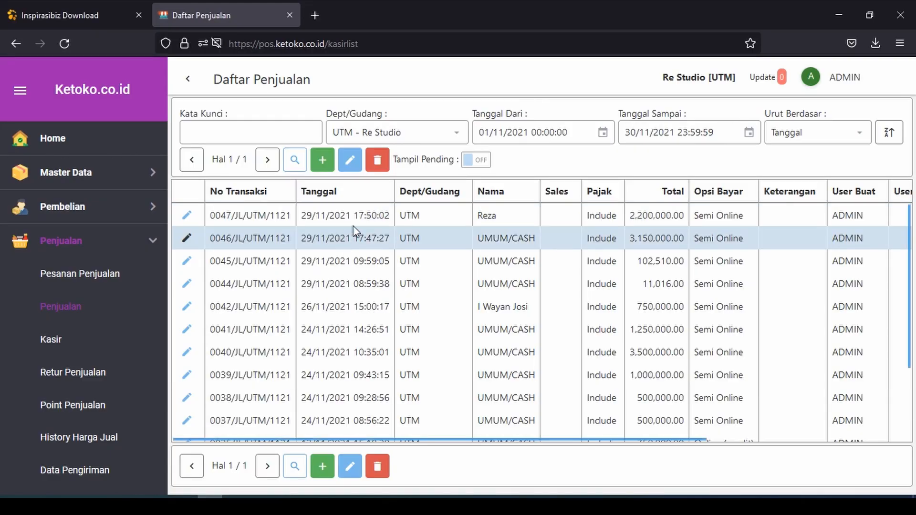
scroll(100, 303, "down", 4)
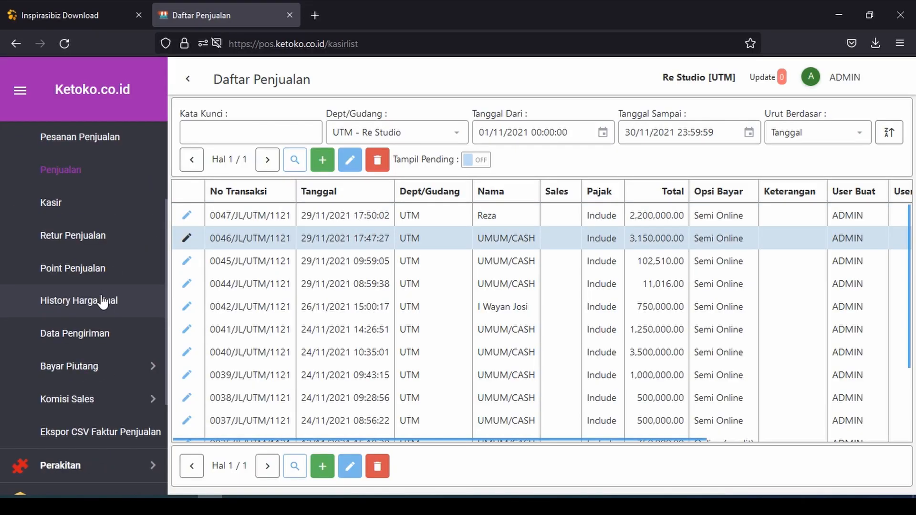
scroll(98, 303, "up", 4)
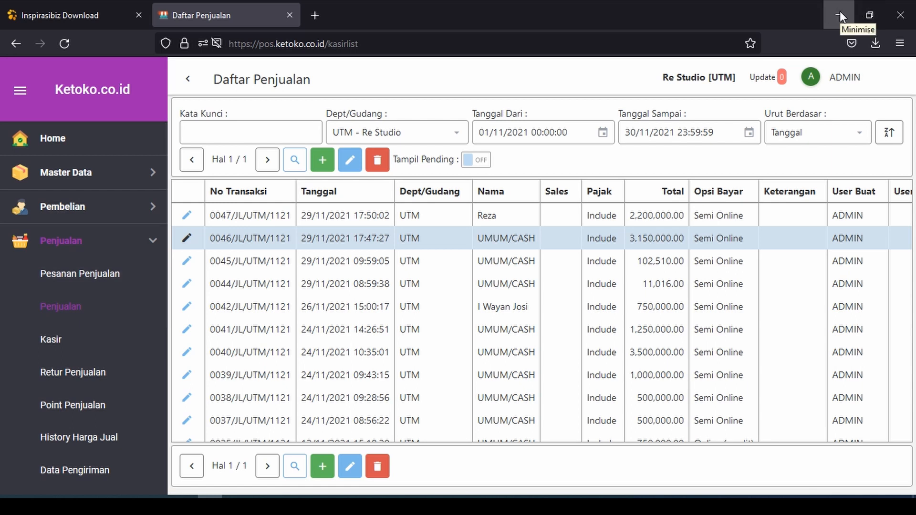
- Close the Daftar Kasir and Tambah Kasir tabs and bring up the Proses Upload Transaksi queue
left_click(840, 15)
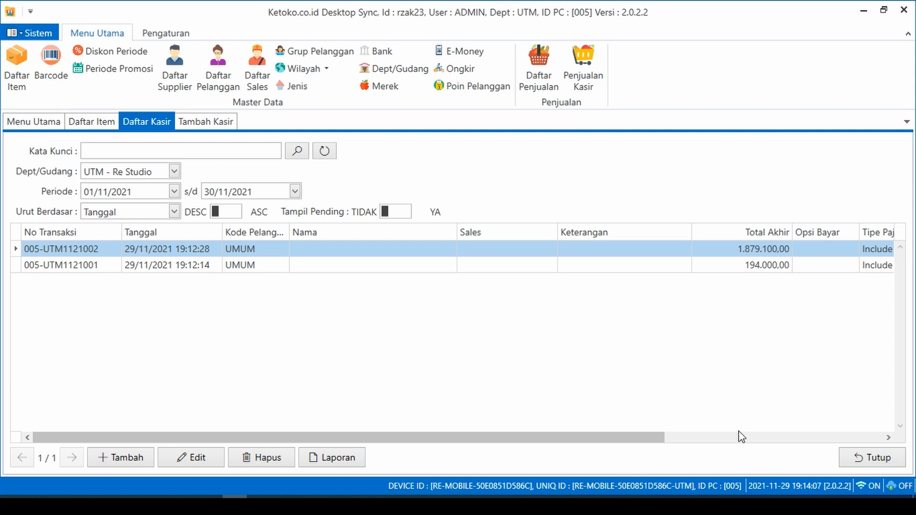
left_click(854, 463)
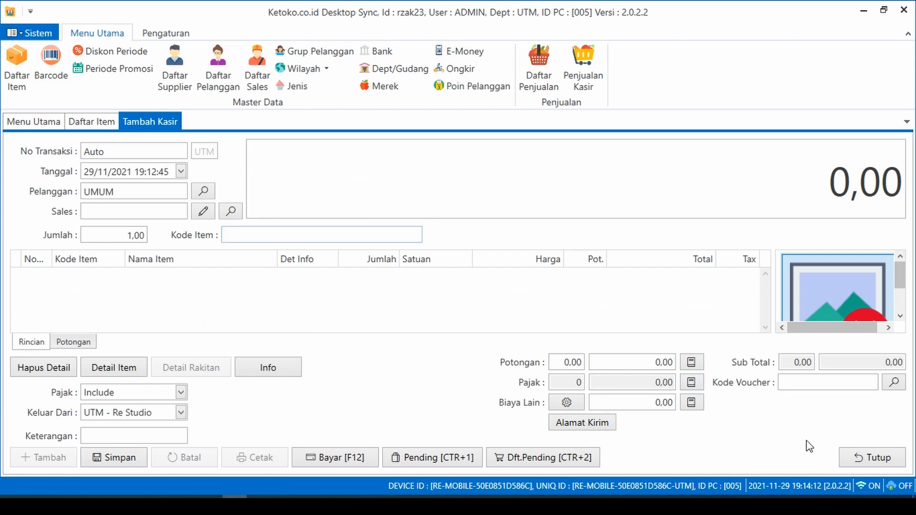
left_click(872, 457)
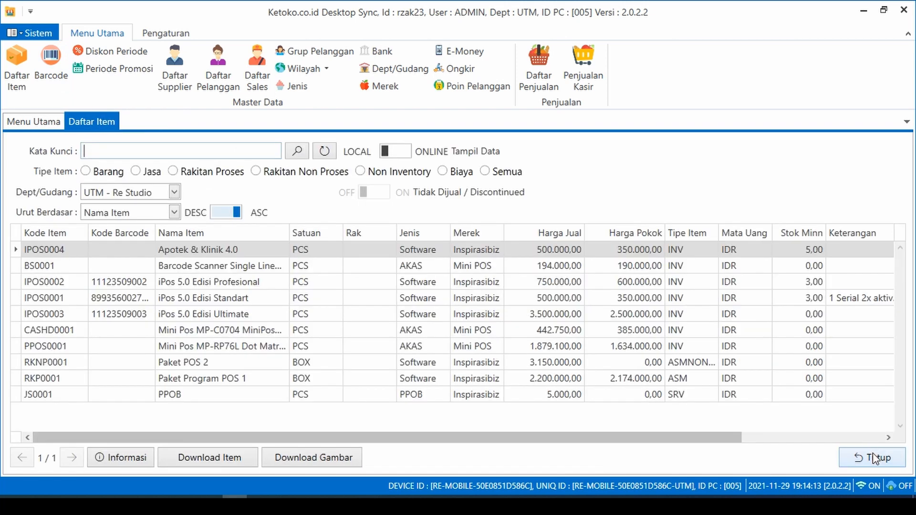
left_click(176, 33)
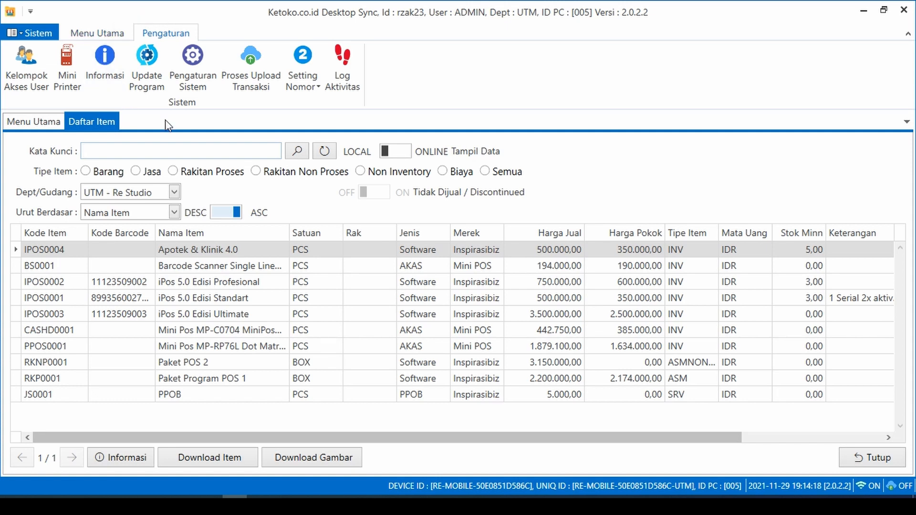
left_click(252, 74)
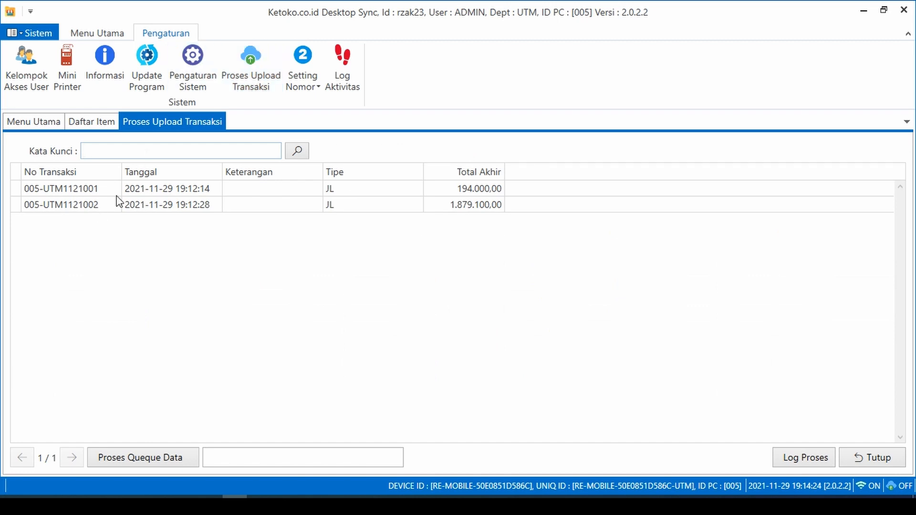
- Upload queued sales 005-UTM1121001 and 005-UTM1121002 with Proses Queque Data, confirm Yes, and view Log Proses
left_click(118, 190)
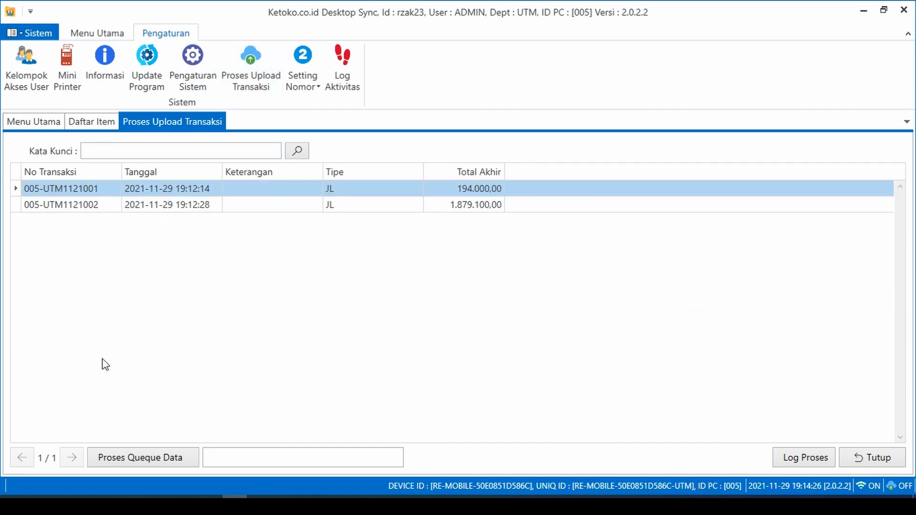
left_click(145, 210)
left_click(150, 195)
left_click(159, 462)
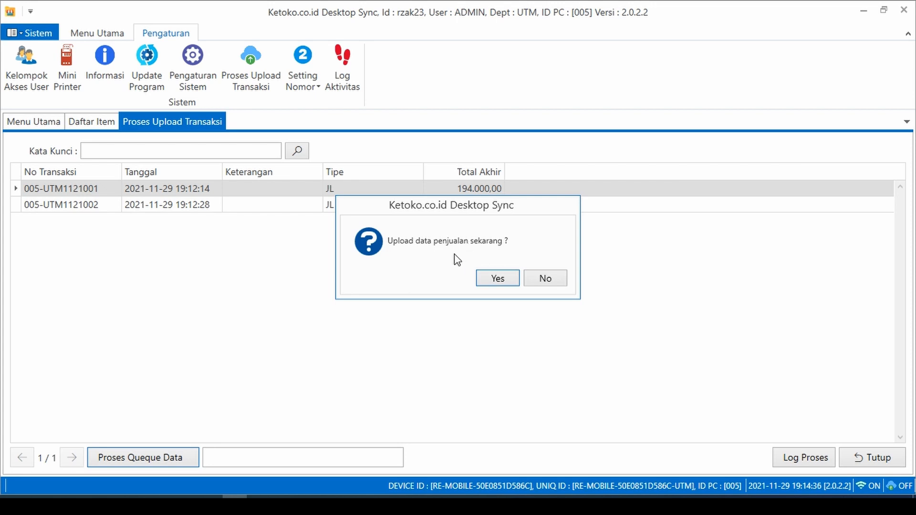
left_click(497, 279)
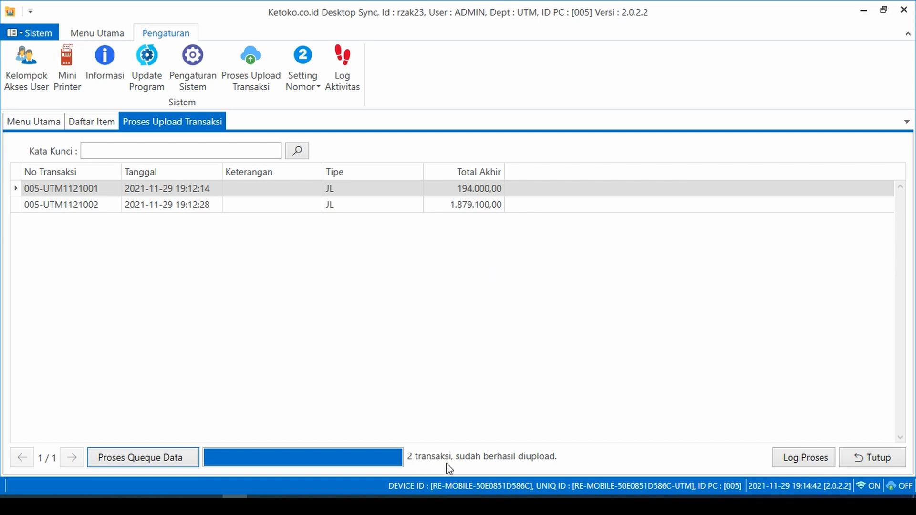
left_click(814, 458)
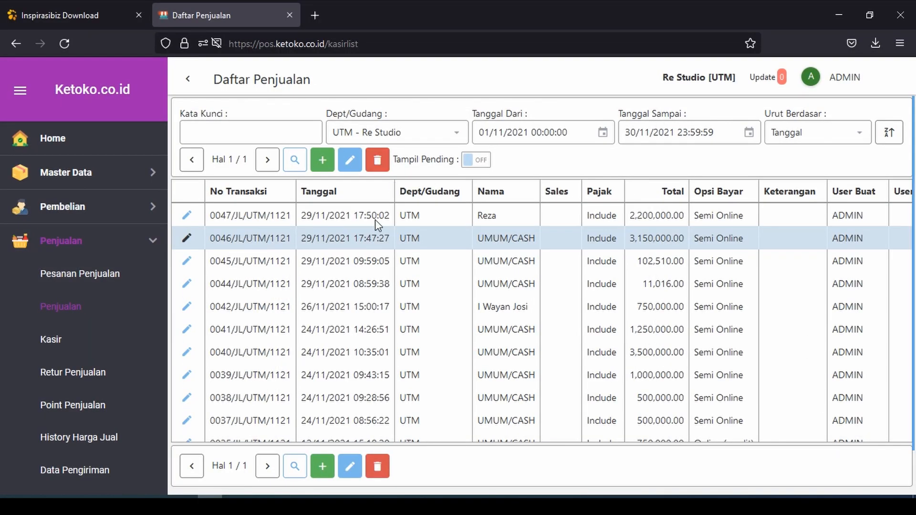
left_click(375, 220)
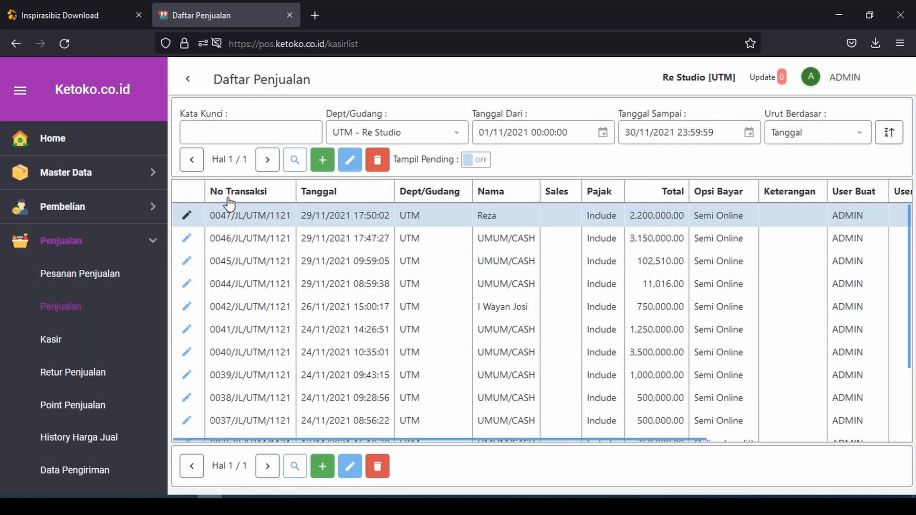
left_click(66, 44)
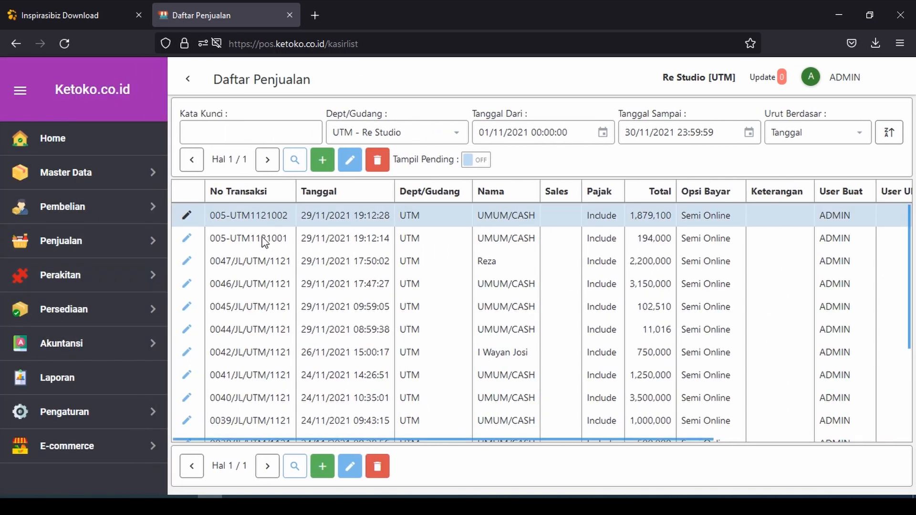
left_click(263, 237)
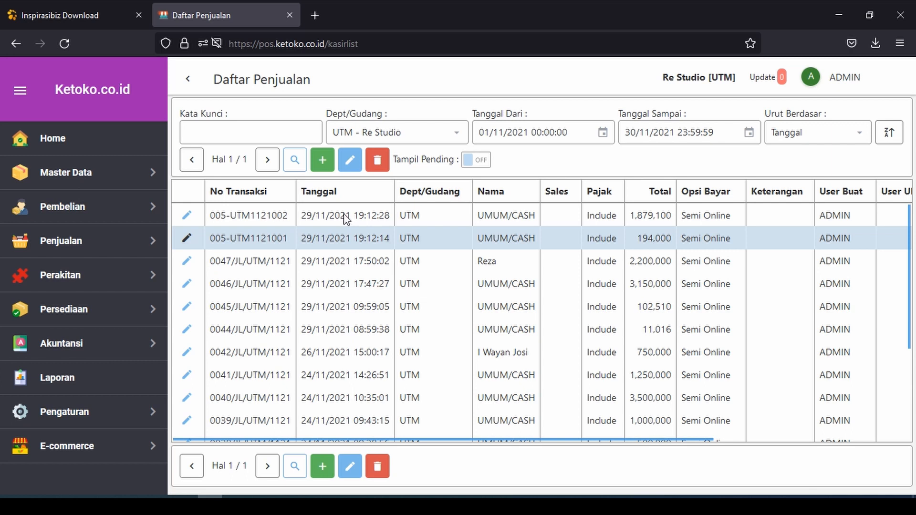
left_click(346, 219)
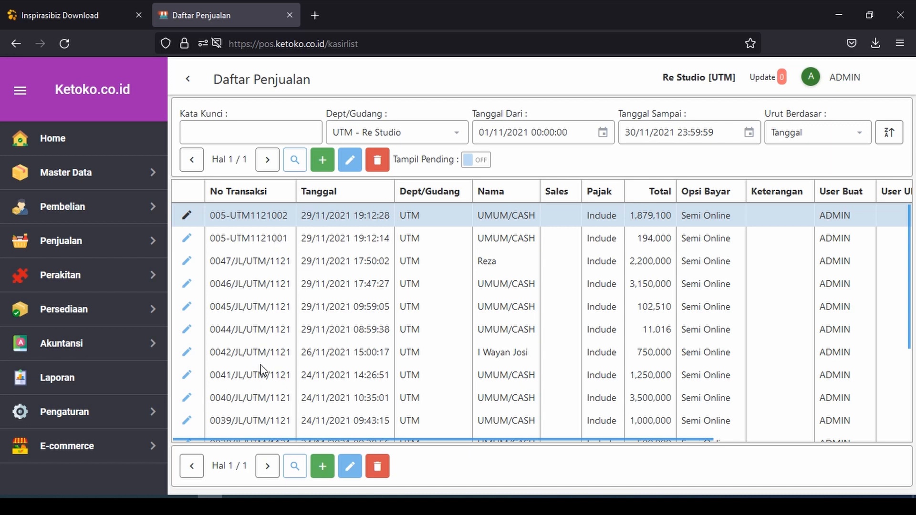
- Close the Log Upload Queue Penjualan dialog and empty upload queue, then check iPos 5.0 items in Daftar Item
left_click(234, 506)
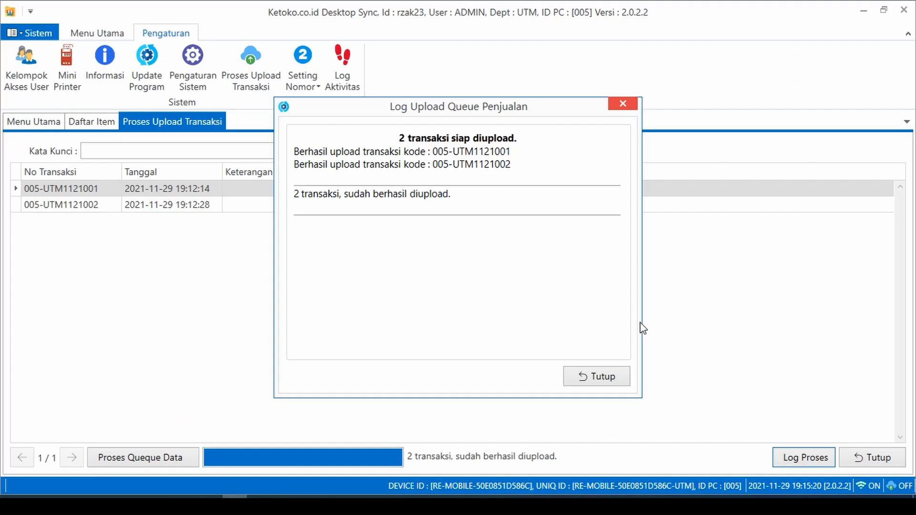
left_click(617, 375)
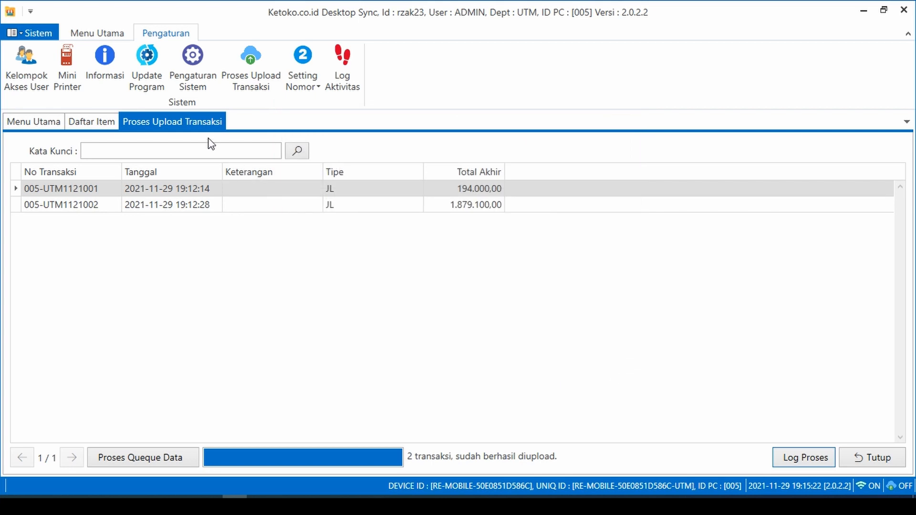
left_click(110, 122)
left_click(157, 123)
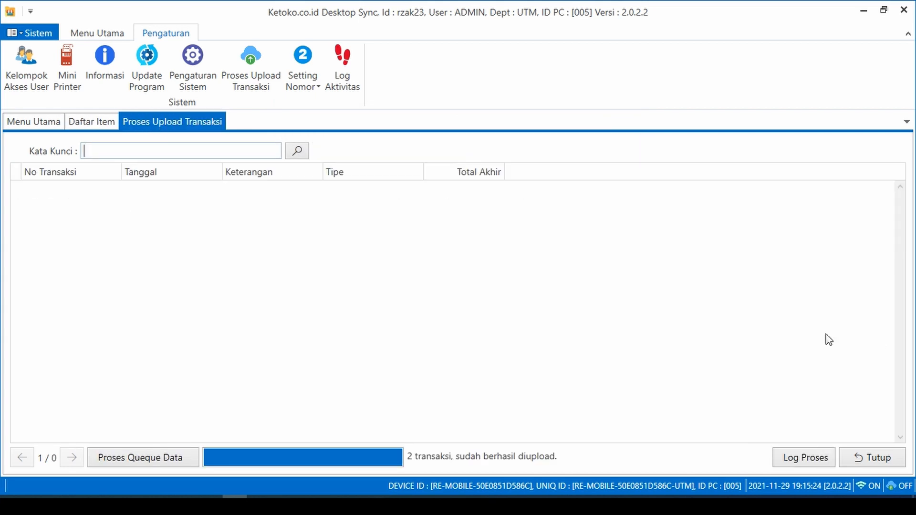
left_click(882, 459)
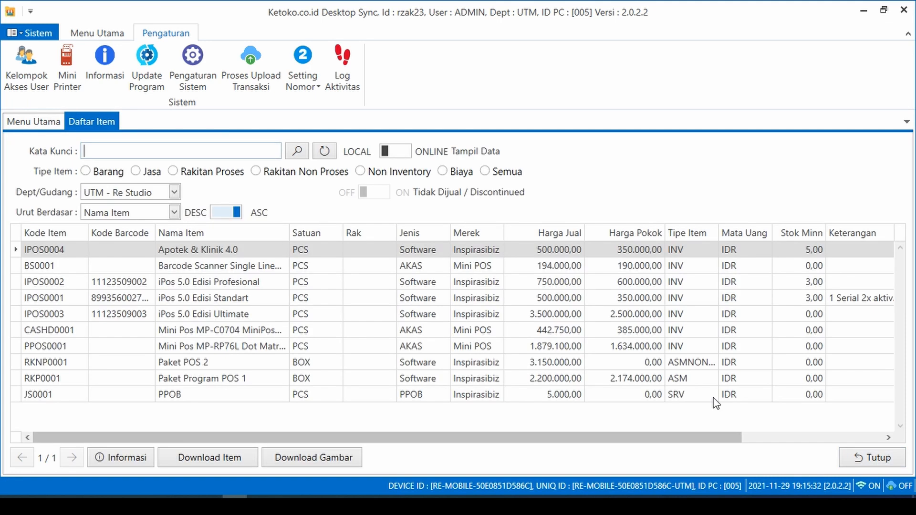
left_click(201, 280)
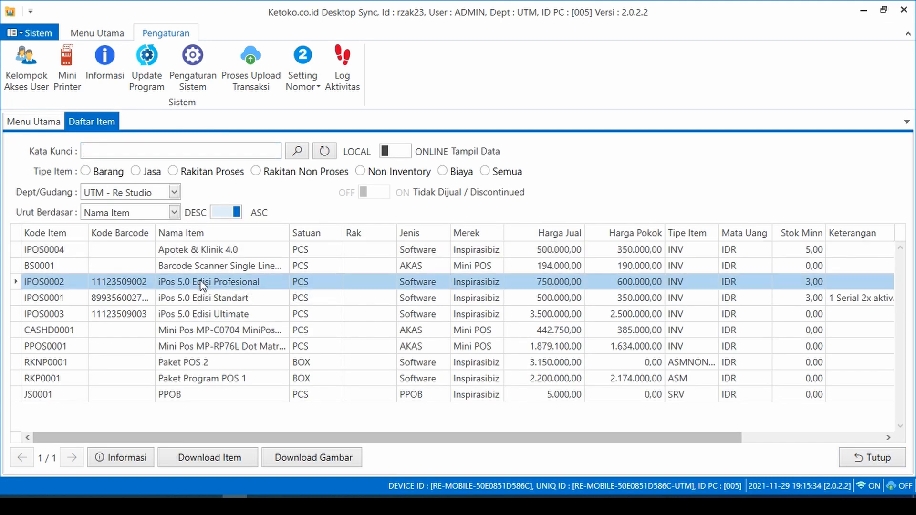
left_click(206, 312)
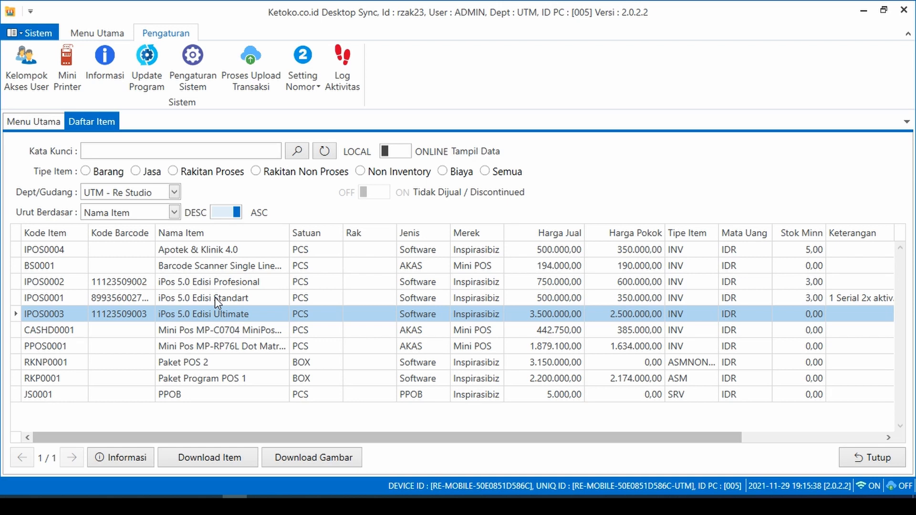